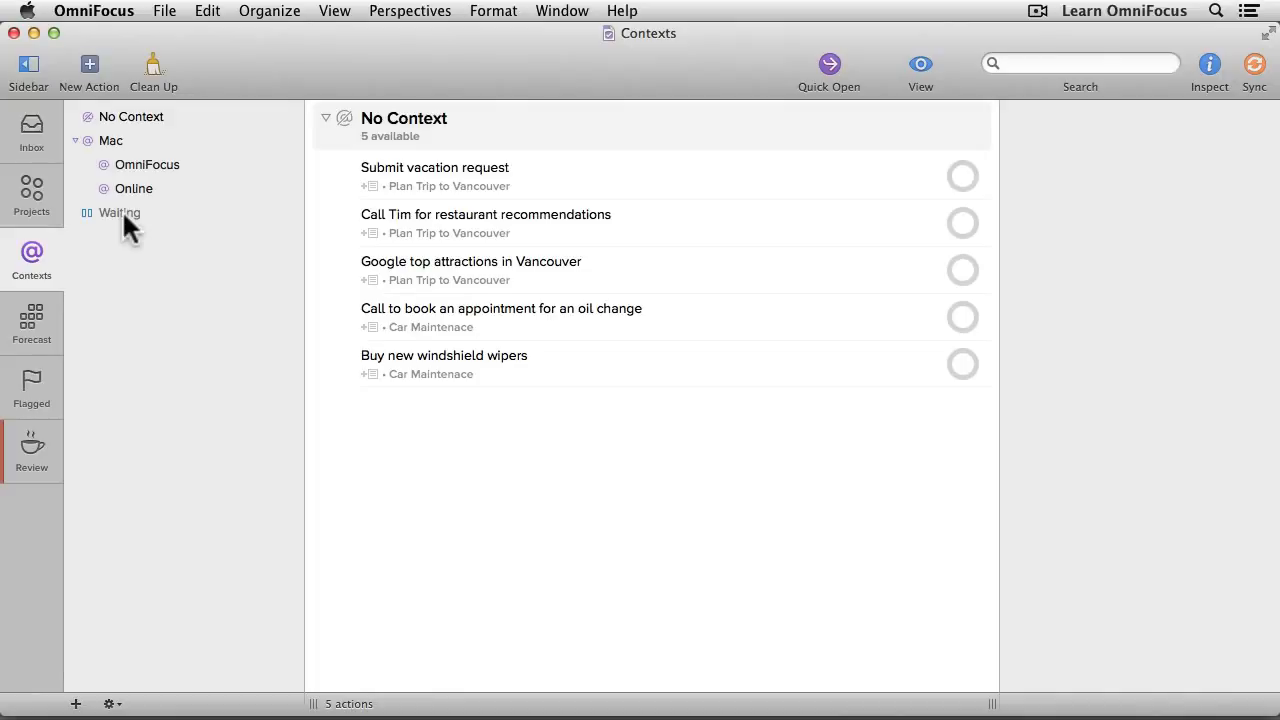
# Create a new top-level context named Errands below the Waiting context
pyautogui.click(122, 212)
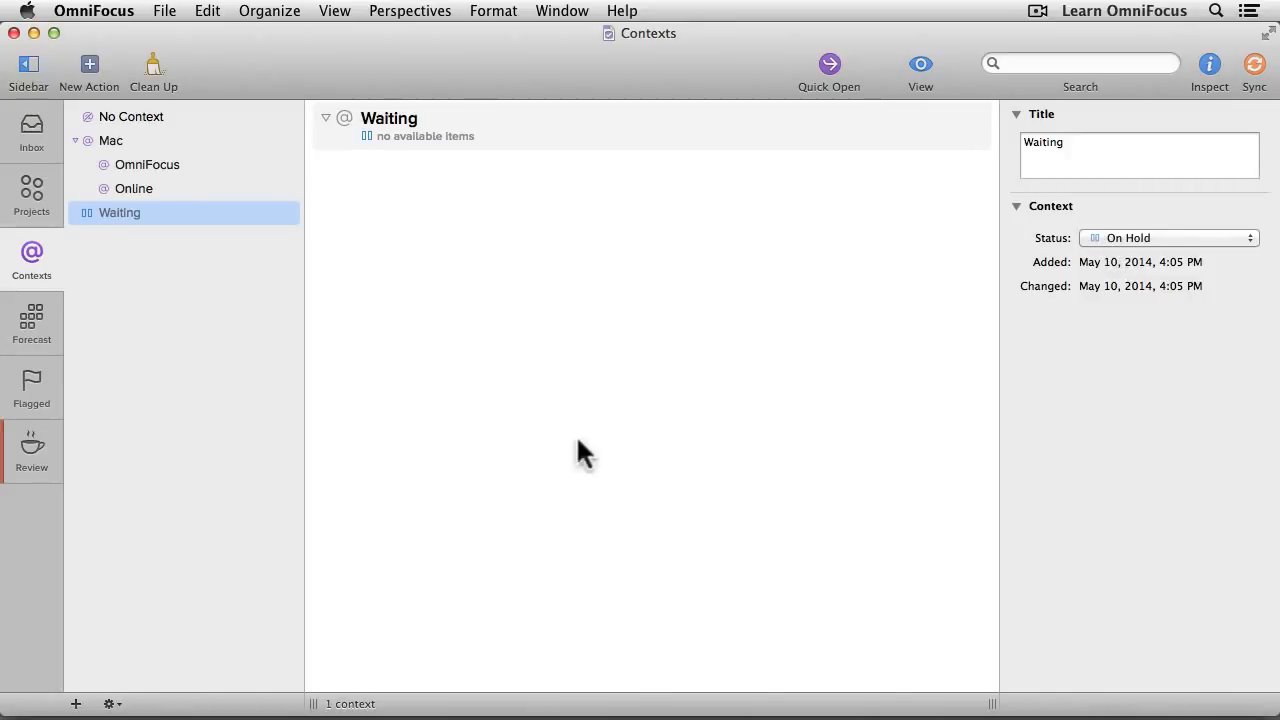
pyautogui.click(75, 704)
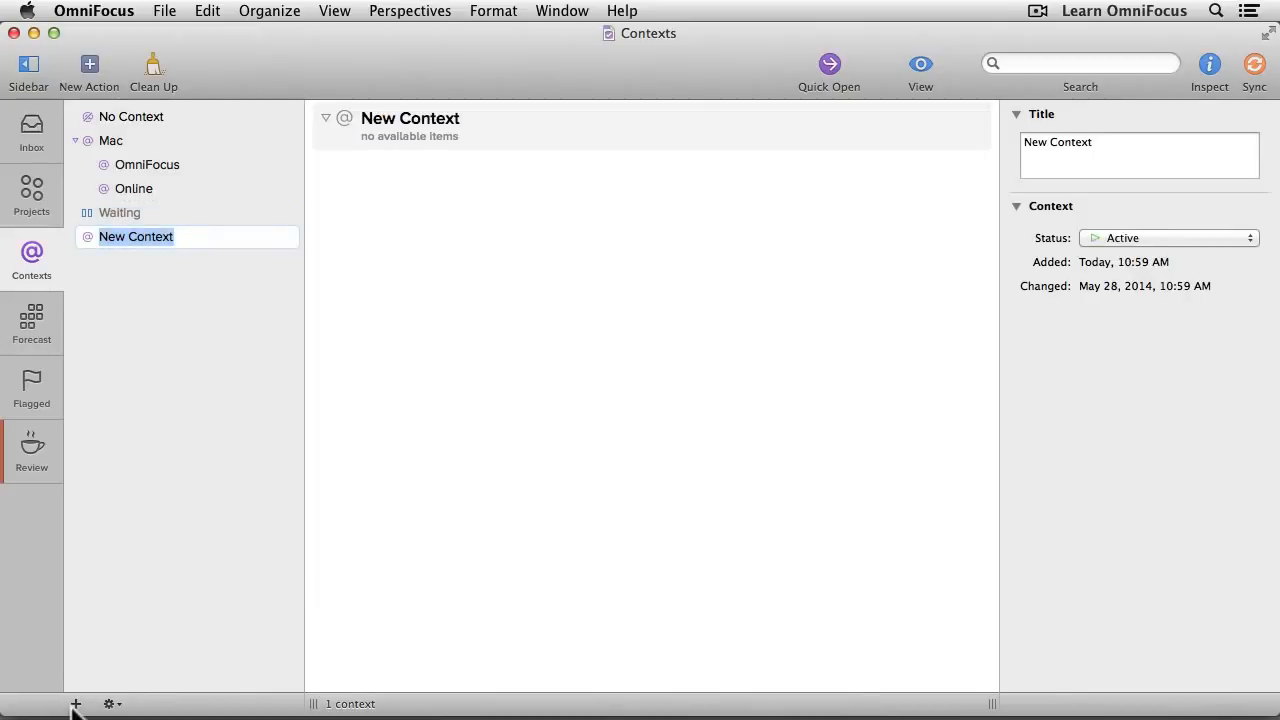
pyautogui.write('Errands')
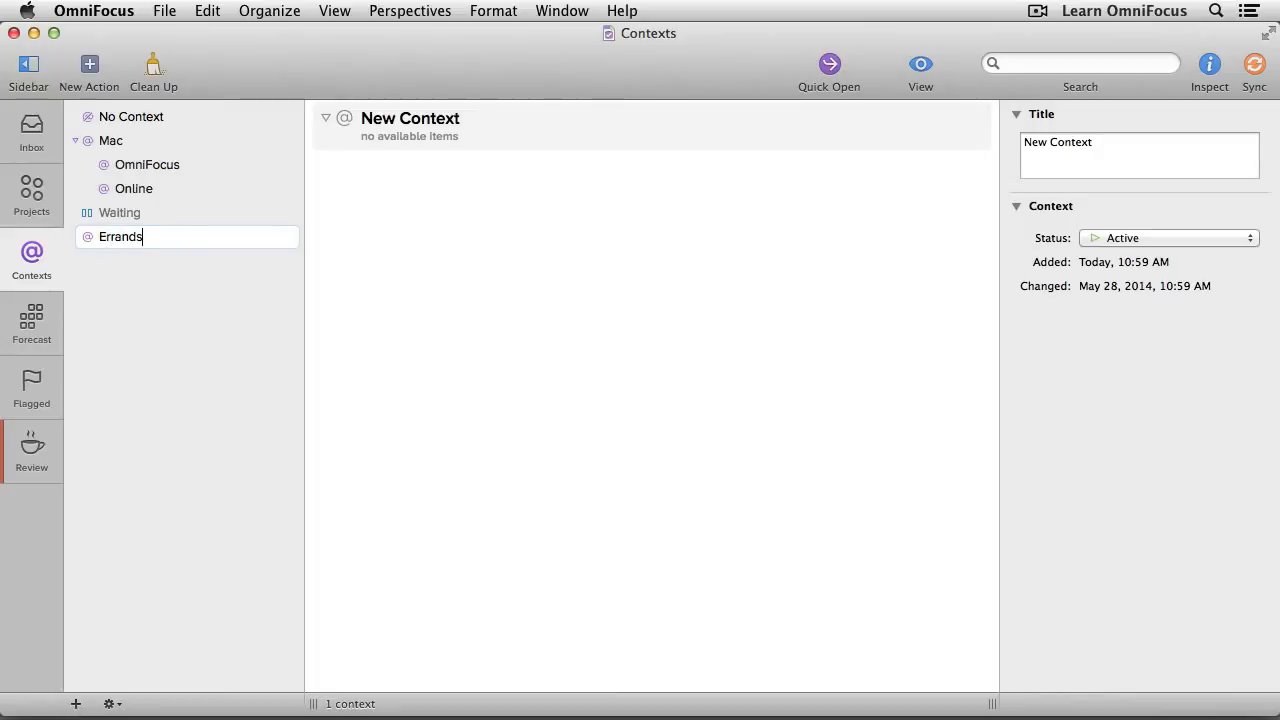
pyautogui.press('Return')
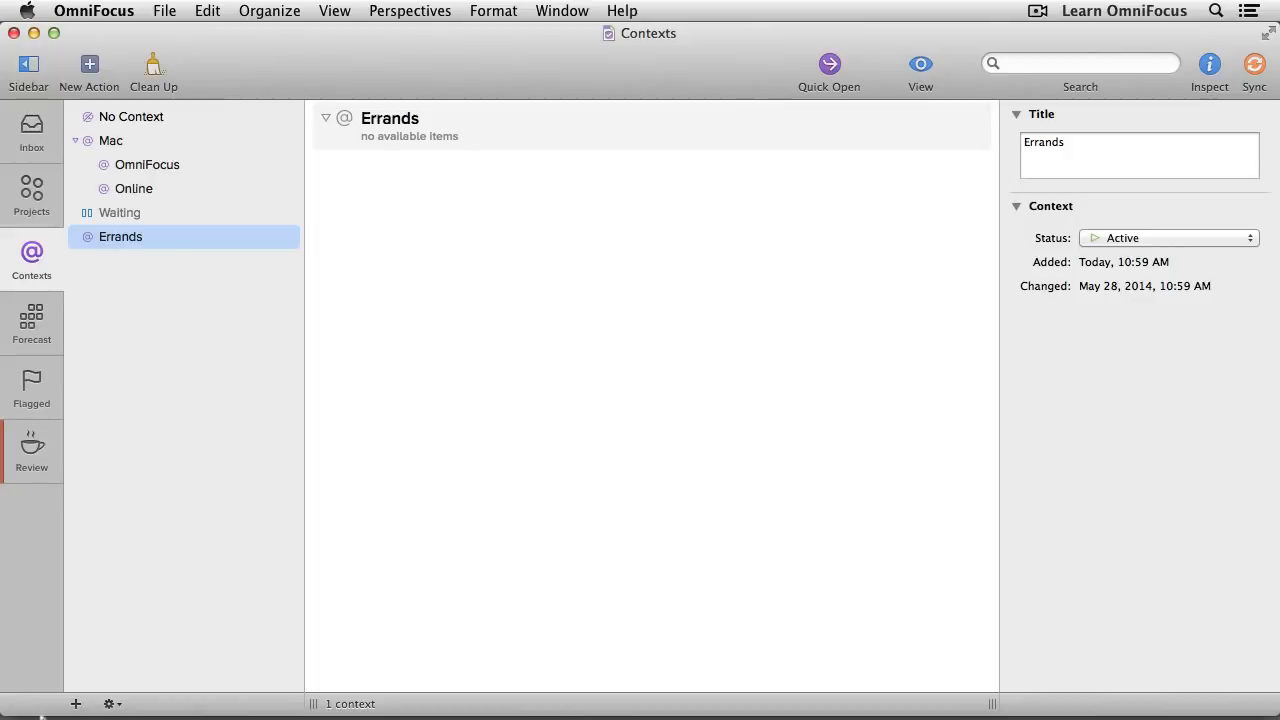
# Create a context named Canadian Tire and nest it under Errands
pyautogui.click(75, 703)
pyautogui.write('C')
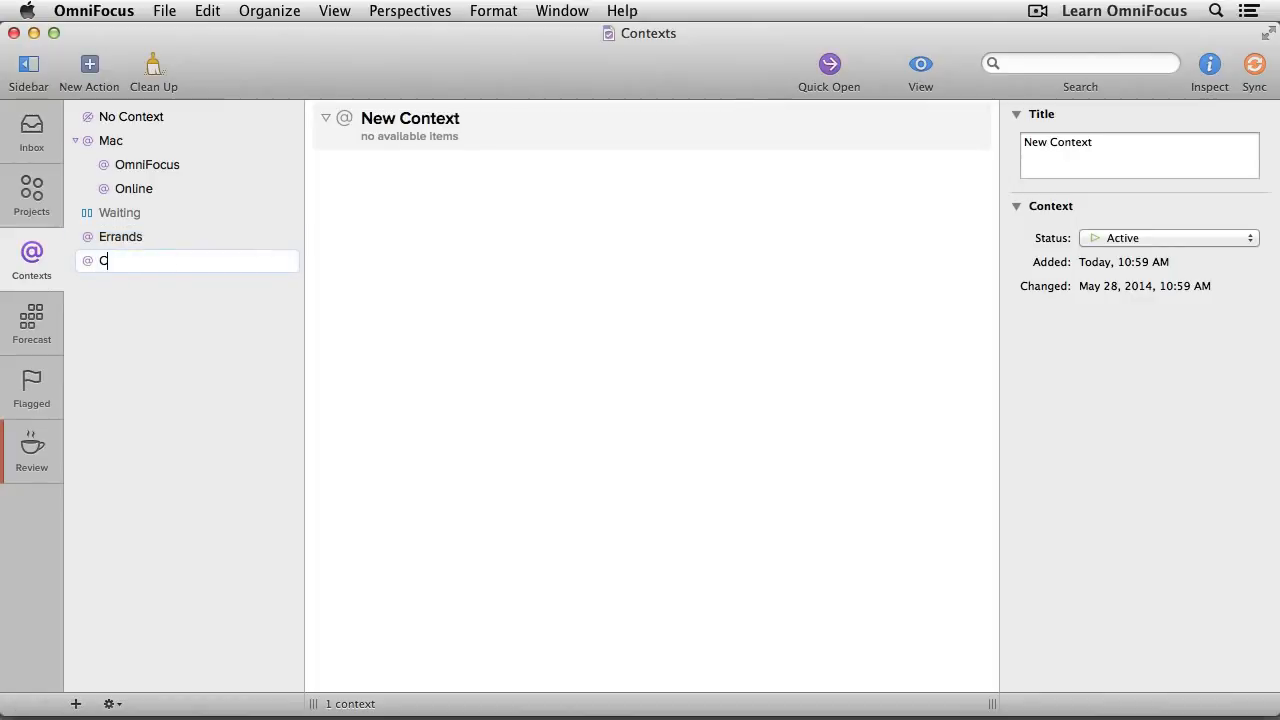
pyautogui.write('anadian Tire')
pyautogui.press('Return')
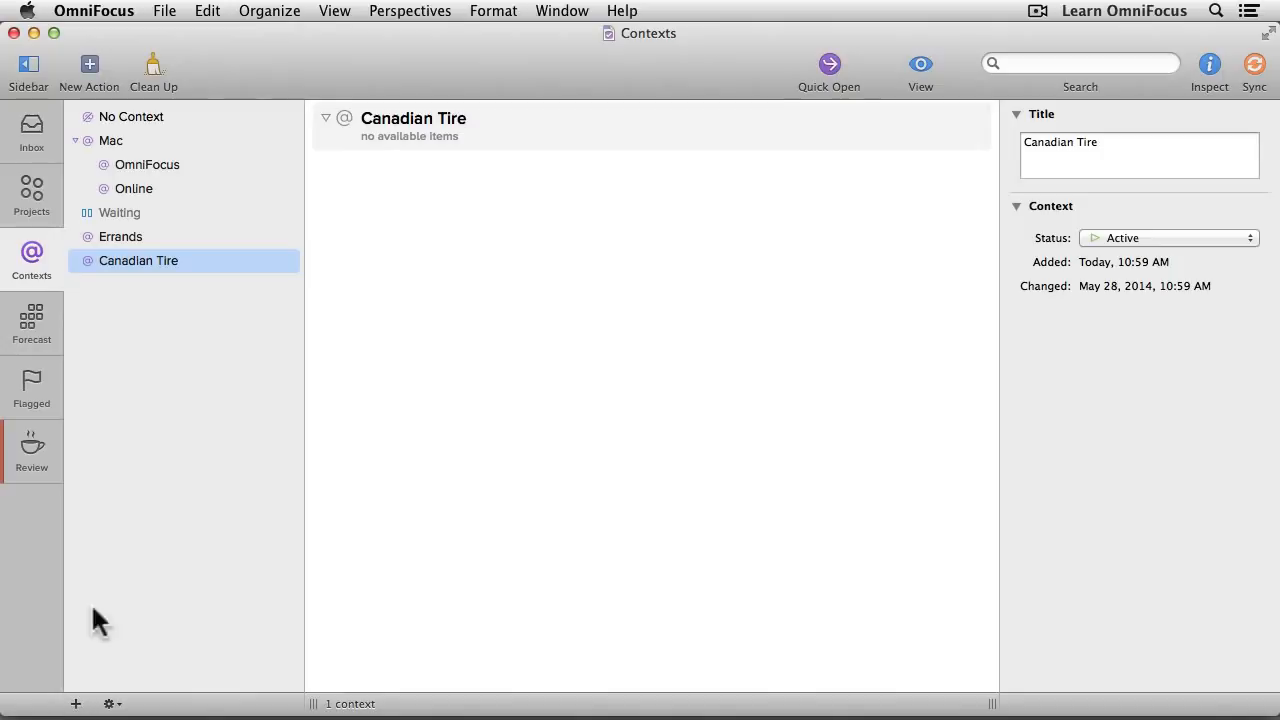
pyautogui.moveTo(114, 260); pyautogui.dragTo(113, 233)
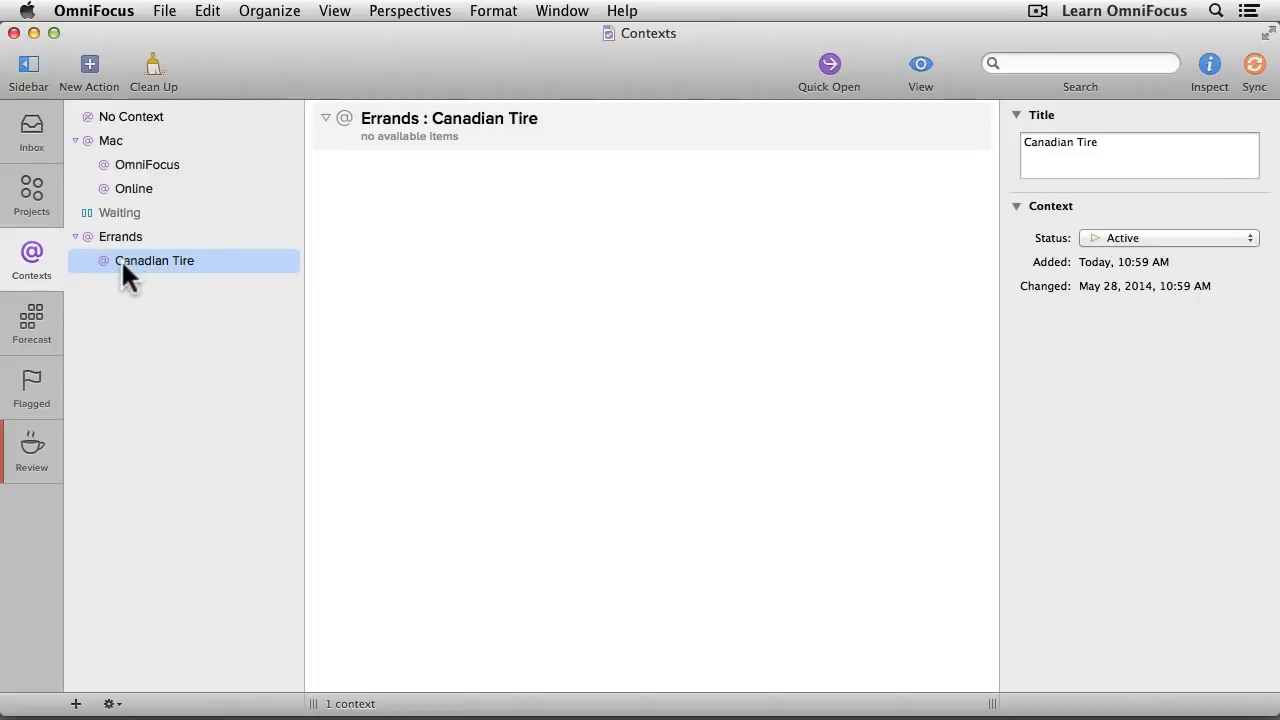
# Add a Bank context under Errands and place it above Canadian Tire
pyautogui.press('Return')
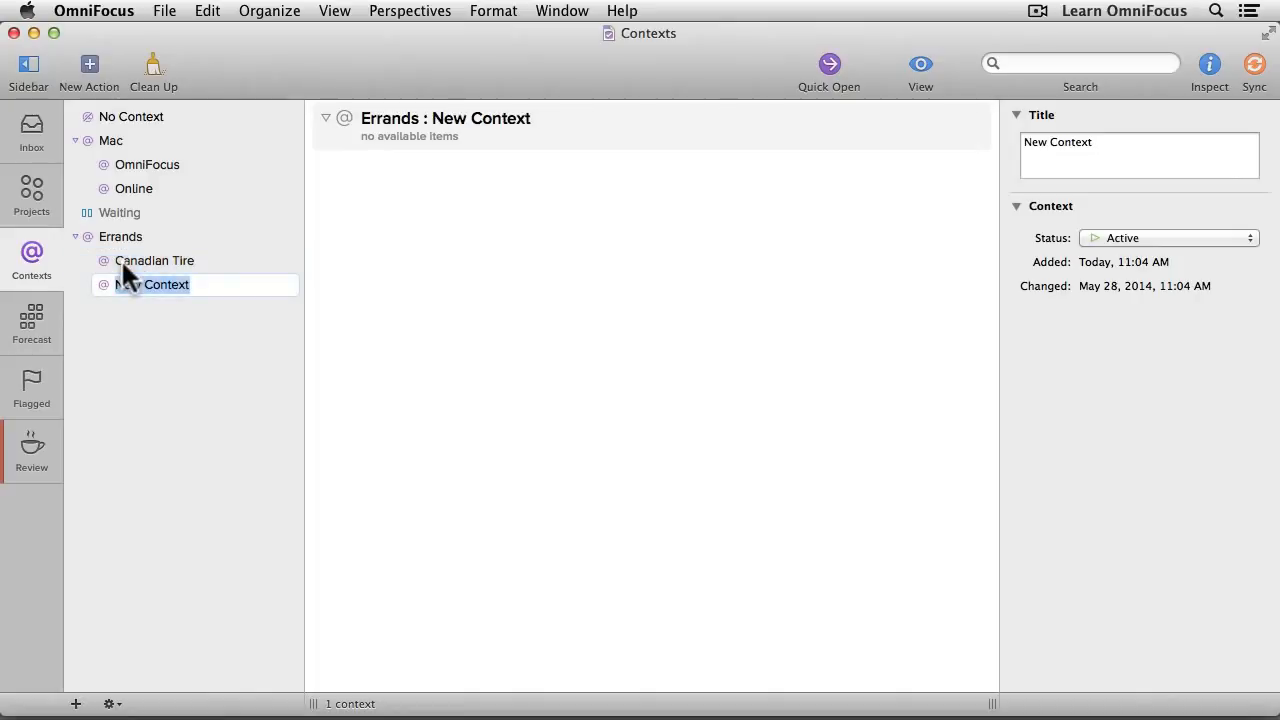
pyautogui.write('Bank')
pyautogui.press('Return')
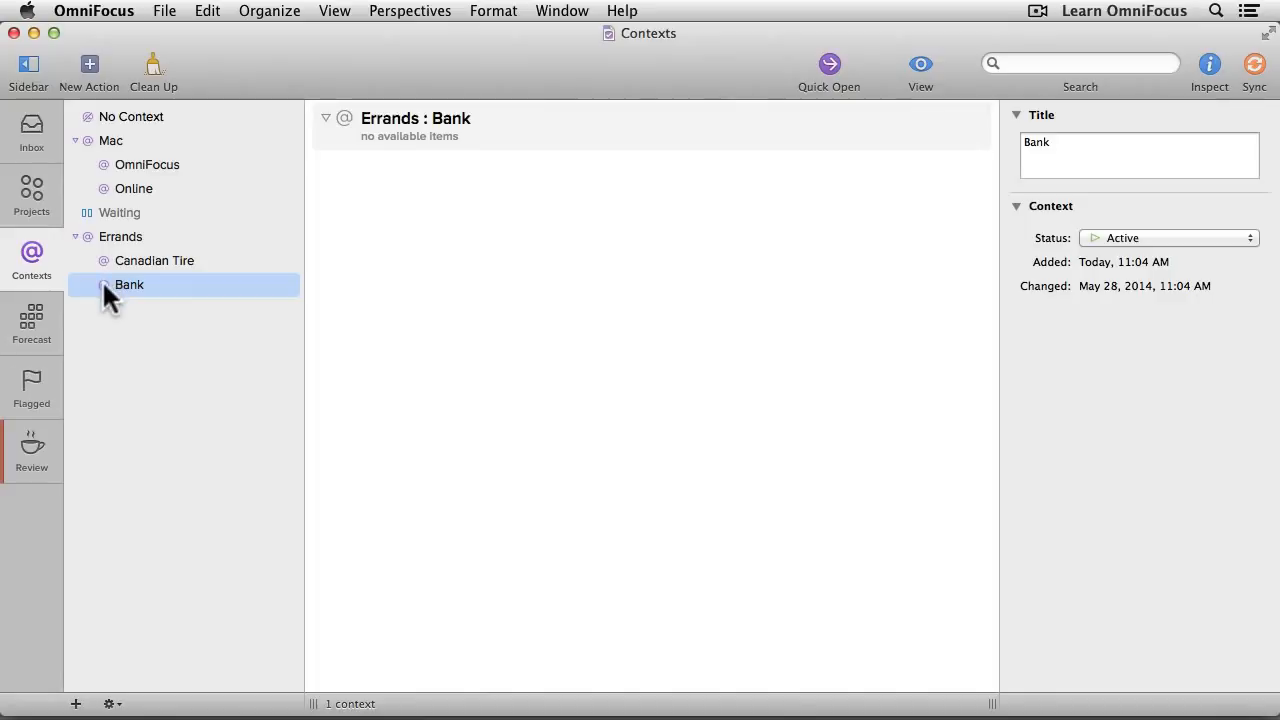
pyautogui.moveTo(102, 279); pyautogui.dragTo(102, 246)
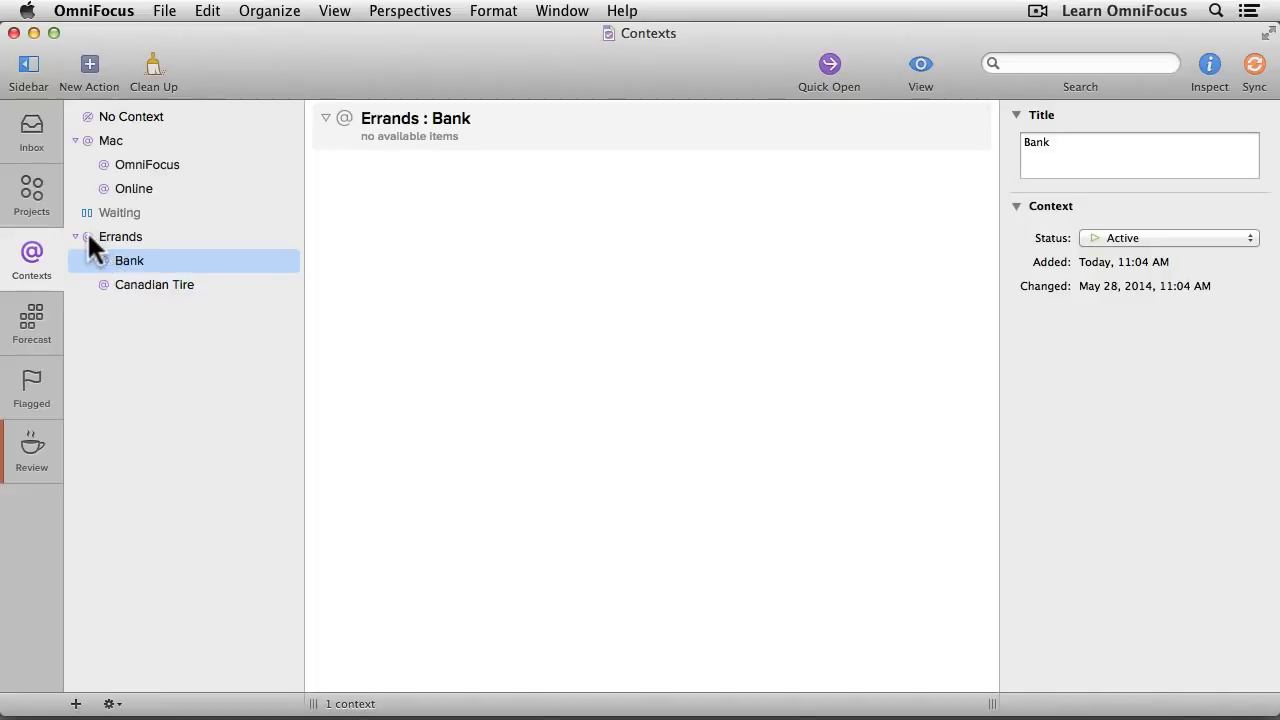
# Move the Errands context group above Mac in the context list, and show the actions that have no context
pyautogui.click(124, 238)
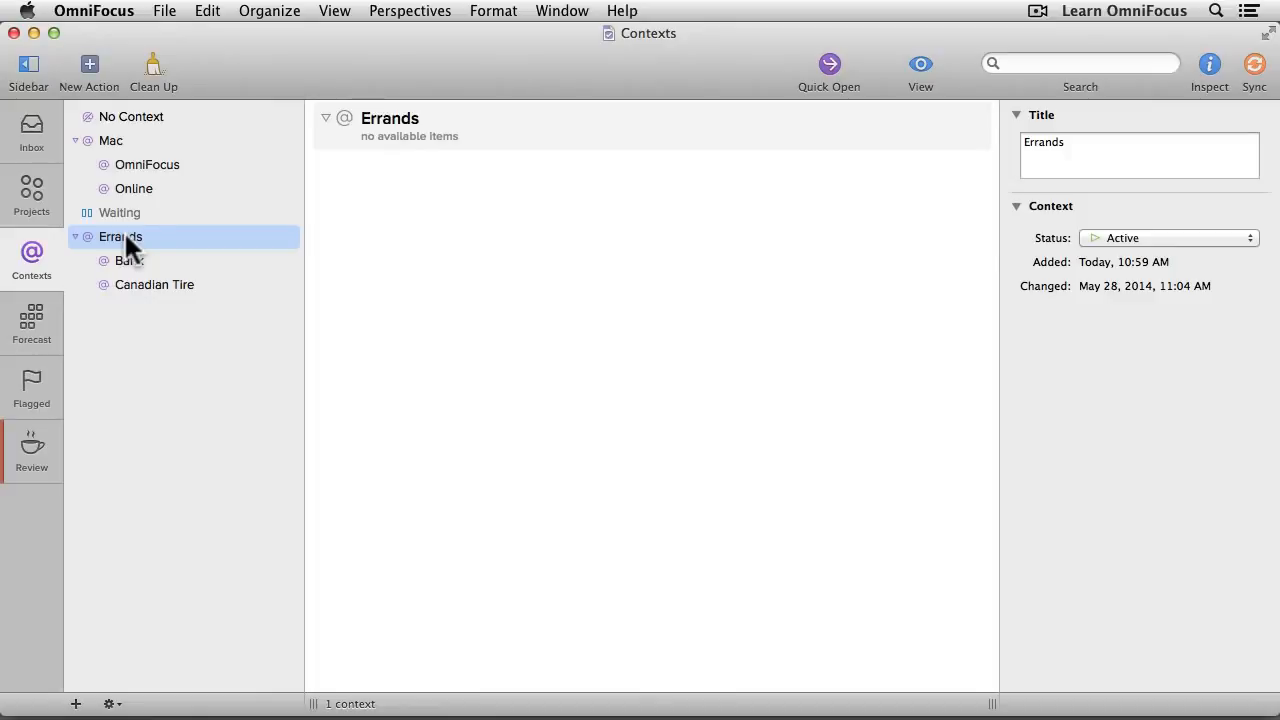
pyautogui.moveTo(125, 238); pyautogui.dragTo(117, 130)
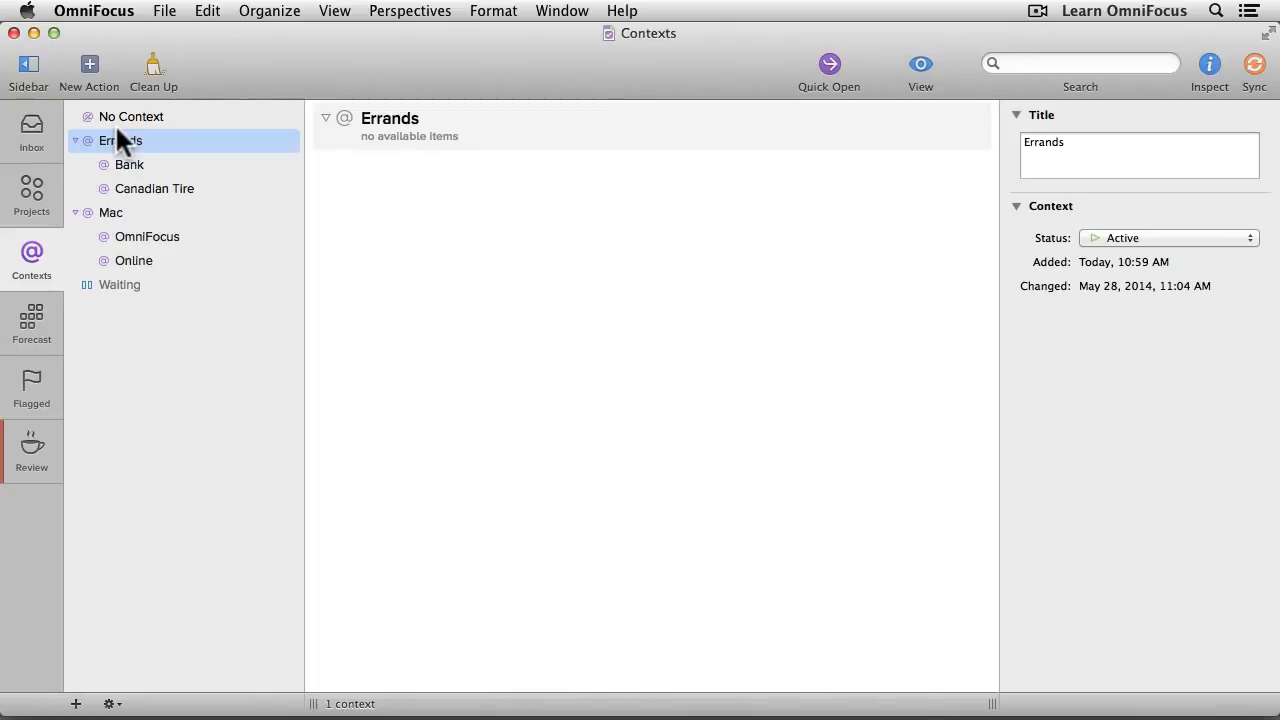
pyautogui.click(109, 116)
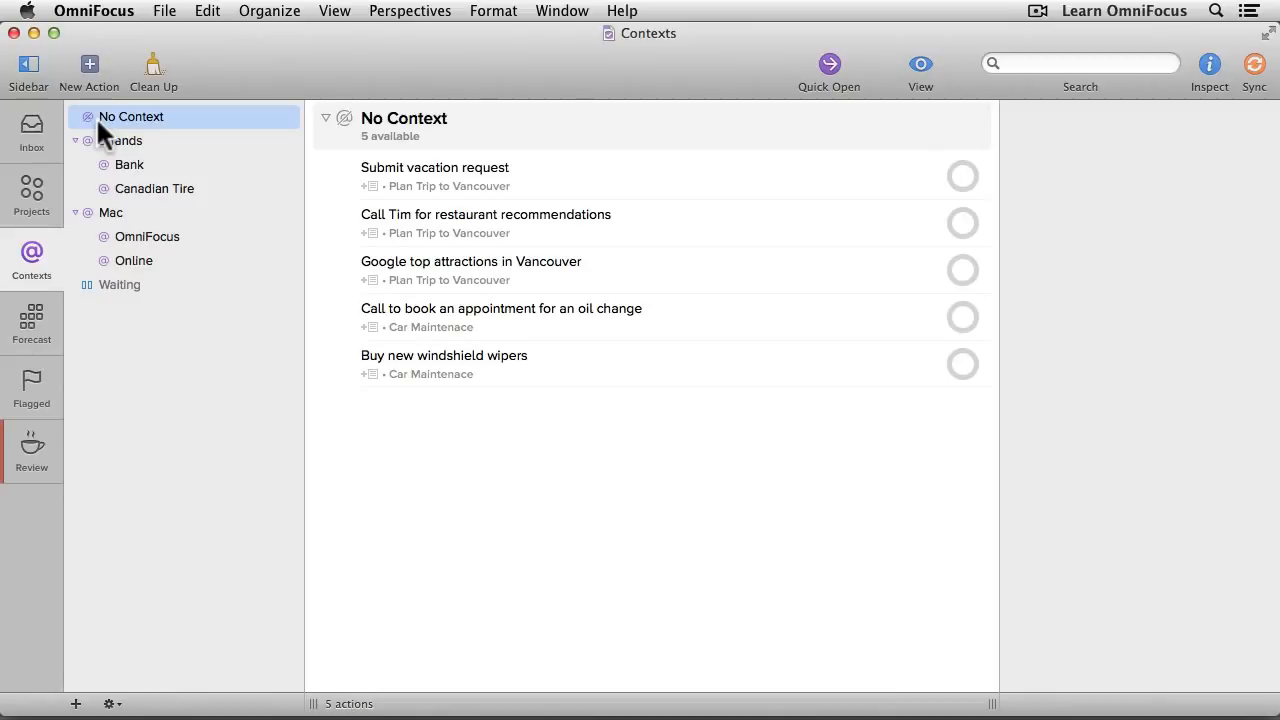
# In the Projects perspective, assign the Mac : Online context to the "Submit vacation request" action in Plan Trip to Vancouver
pyautogui.click(32, 195)
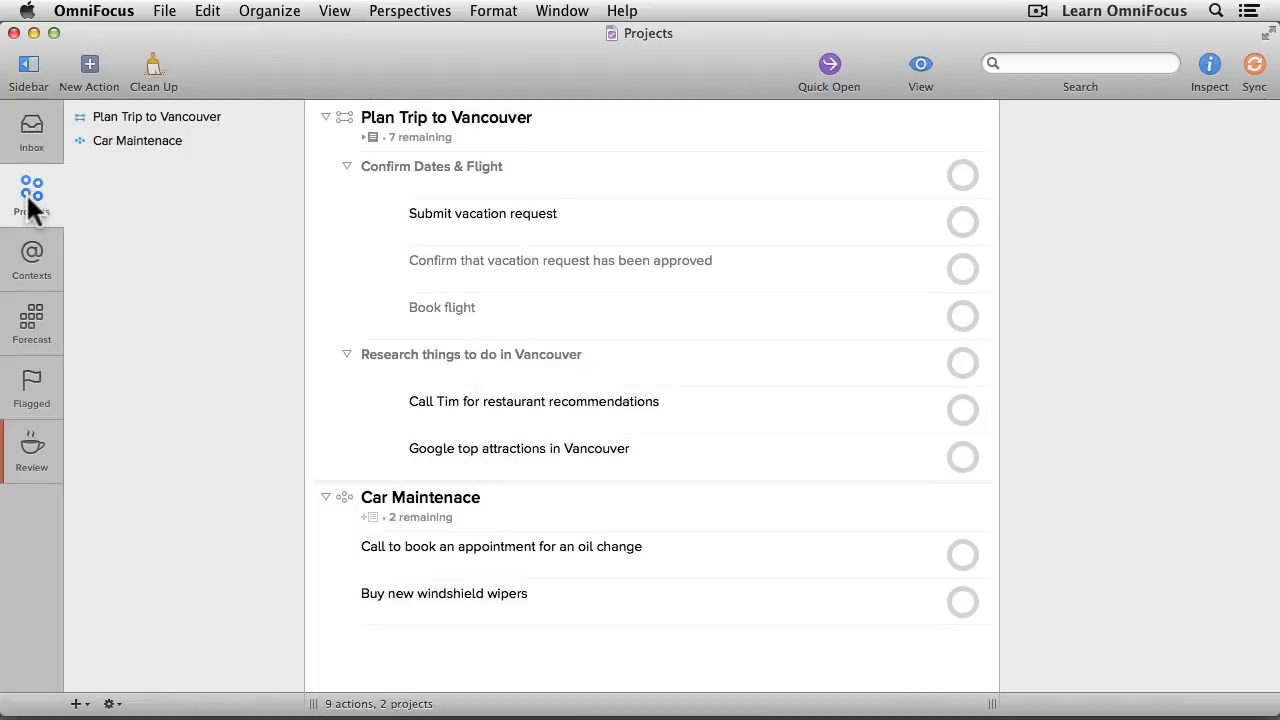
pyautogui.moveTo(456, 235)
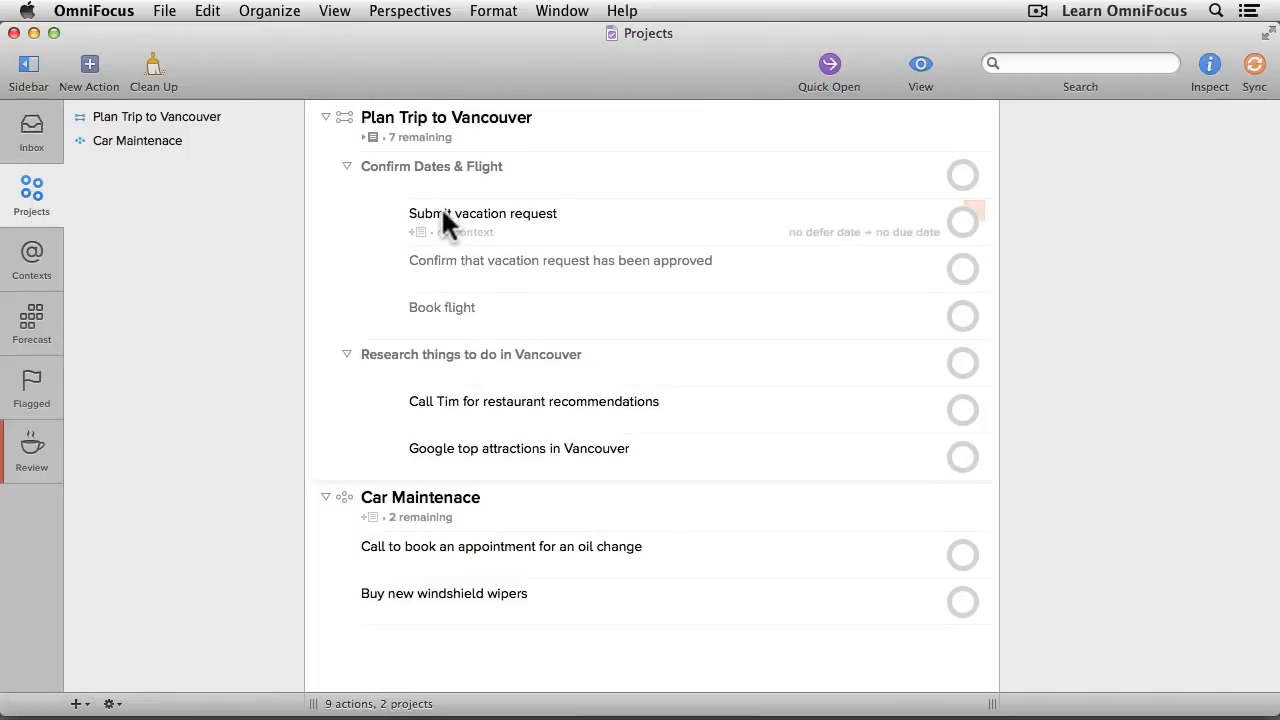
pyautogui.click(441, 207)
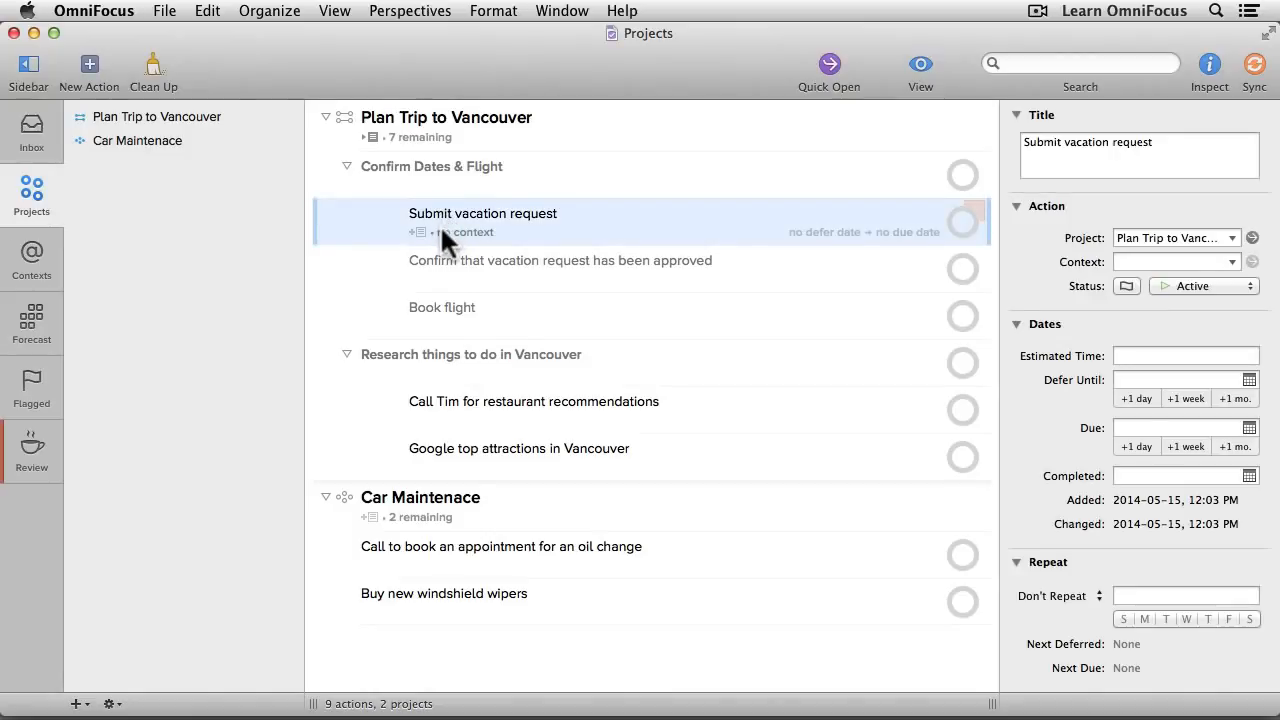
pyautogui.click(448, 231)
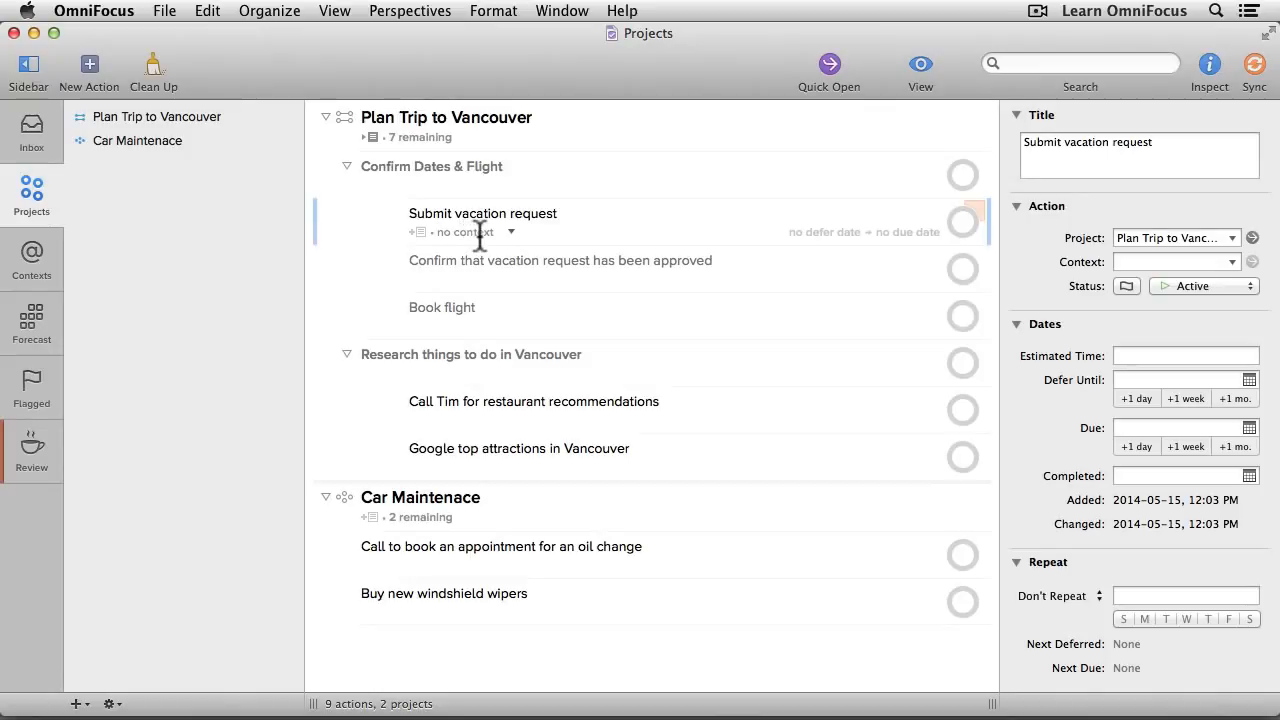
pyautogui.click(510, 231)
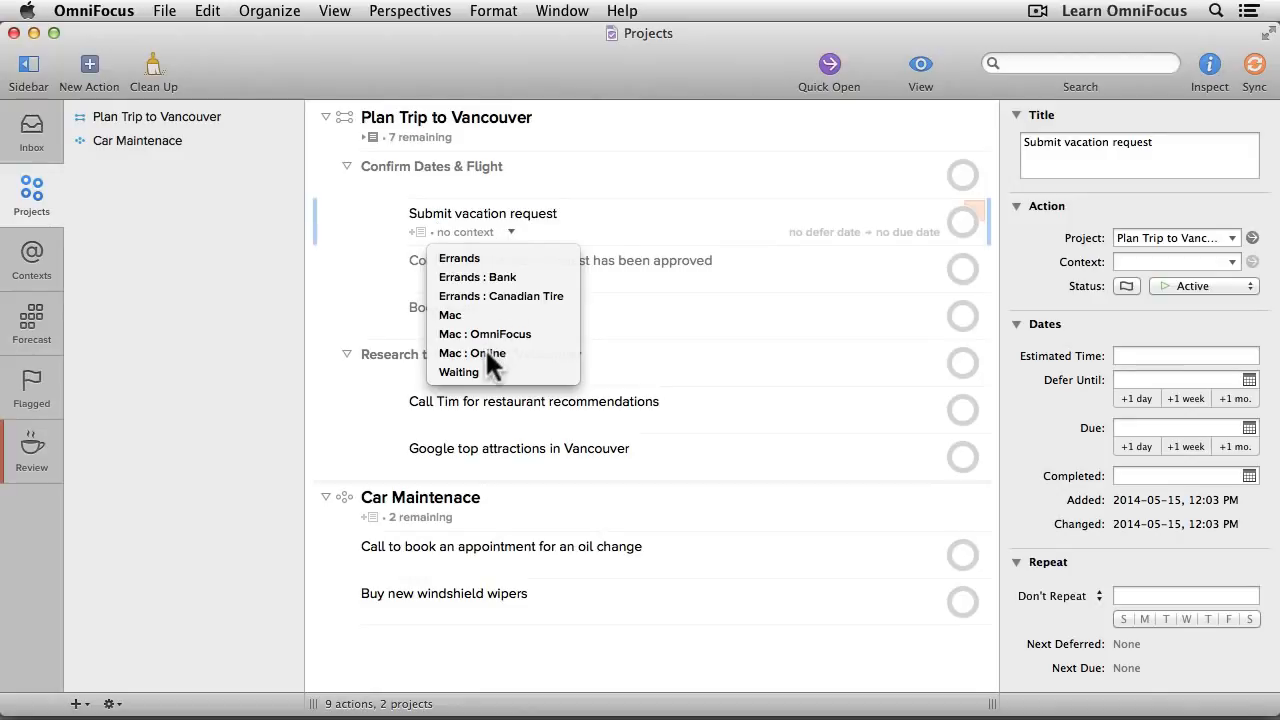
pyautogui.click(485, 353)
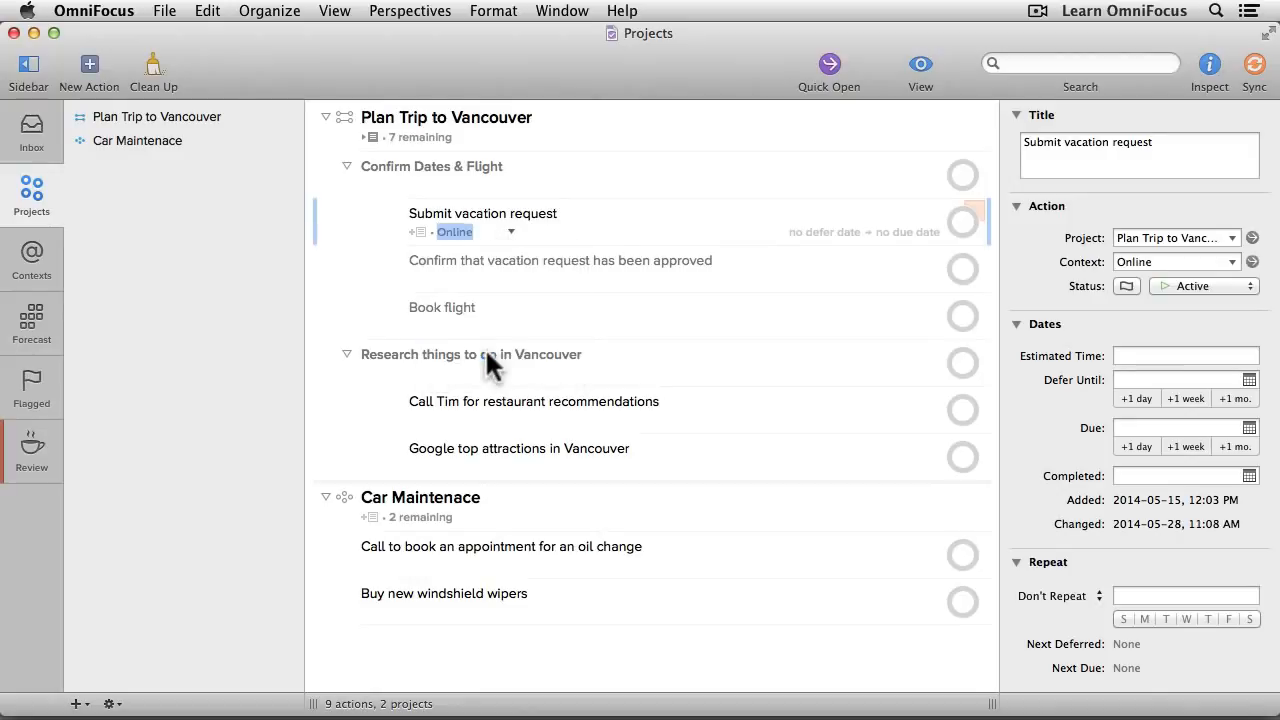
# Assign the Mac : Online context to the "Confirm that vacation request has been approved" action
pyautogui.click(368, 272)
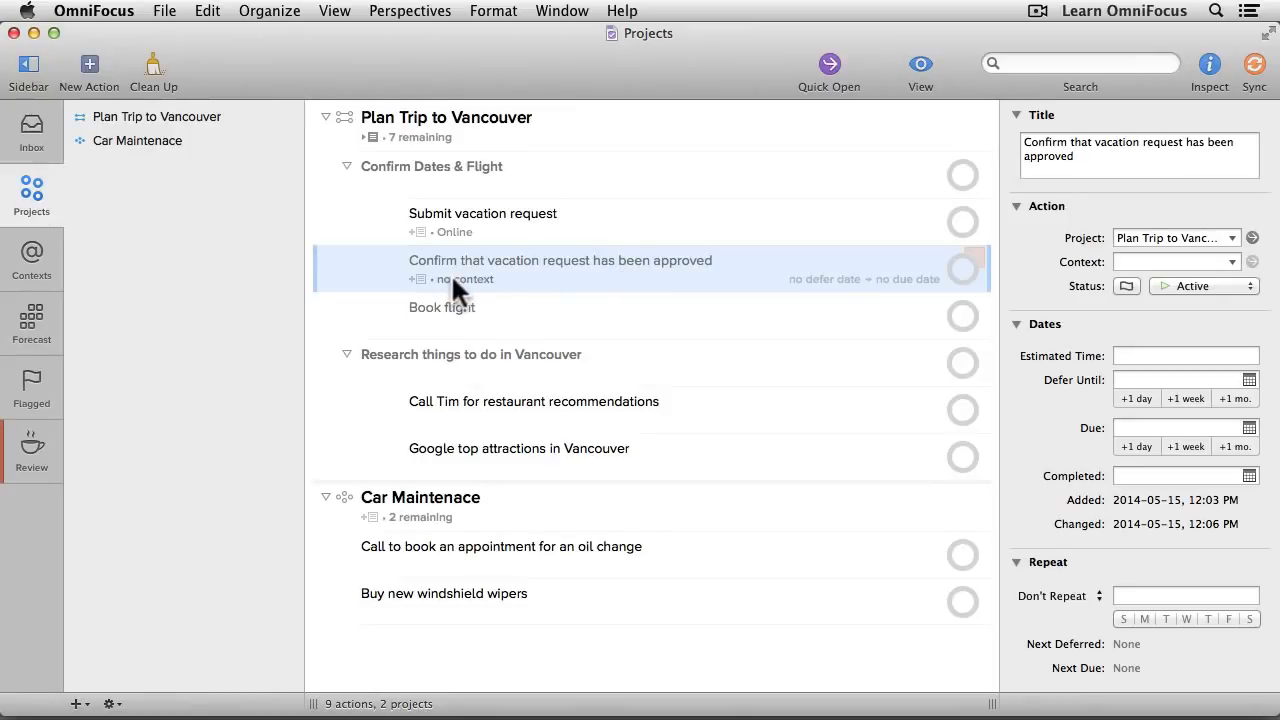
pyautogui.click(1232, 260)
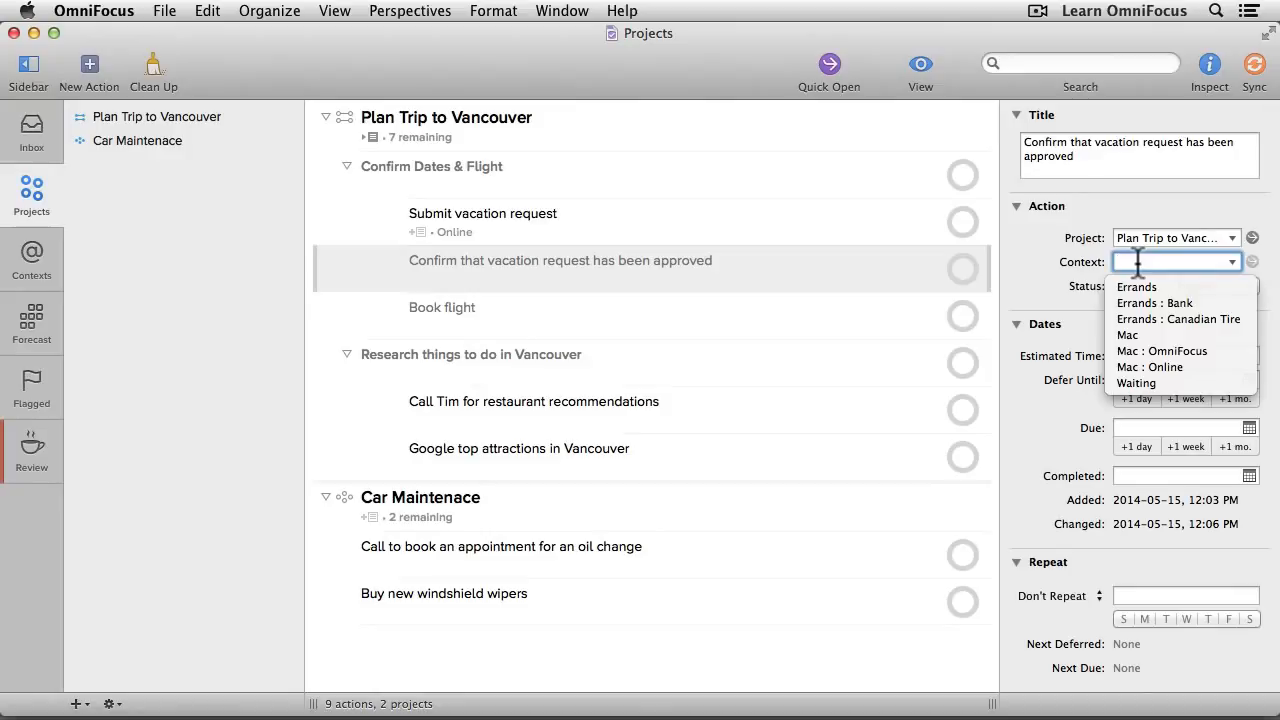
pyautogui.write('on')
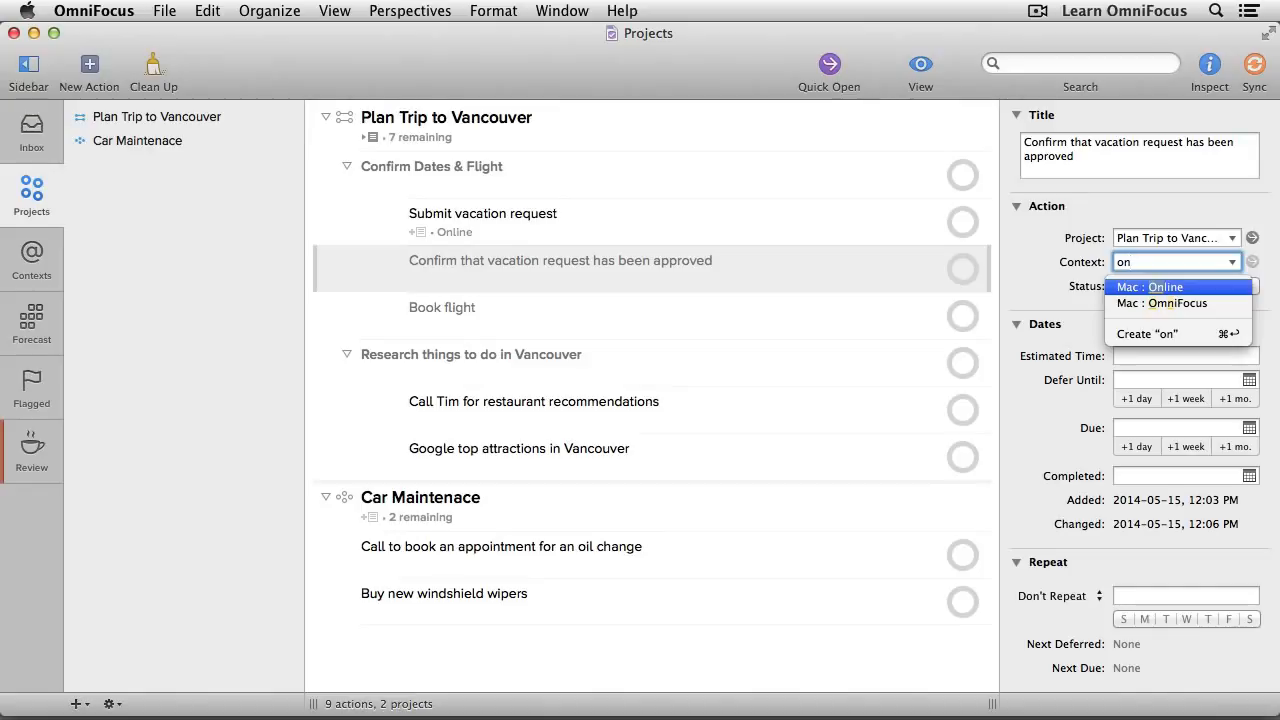
pyautogui.press('Return')
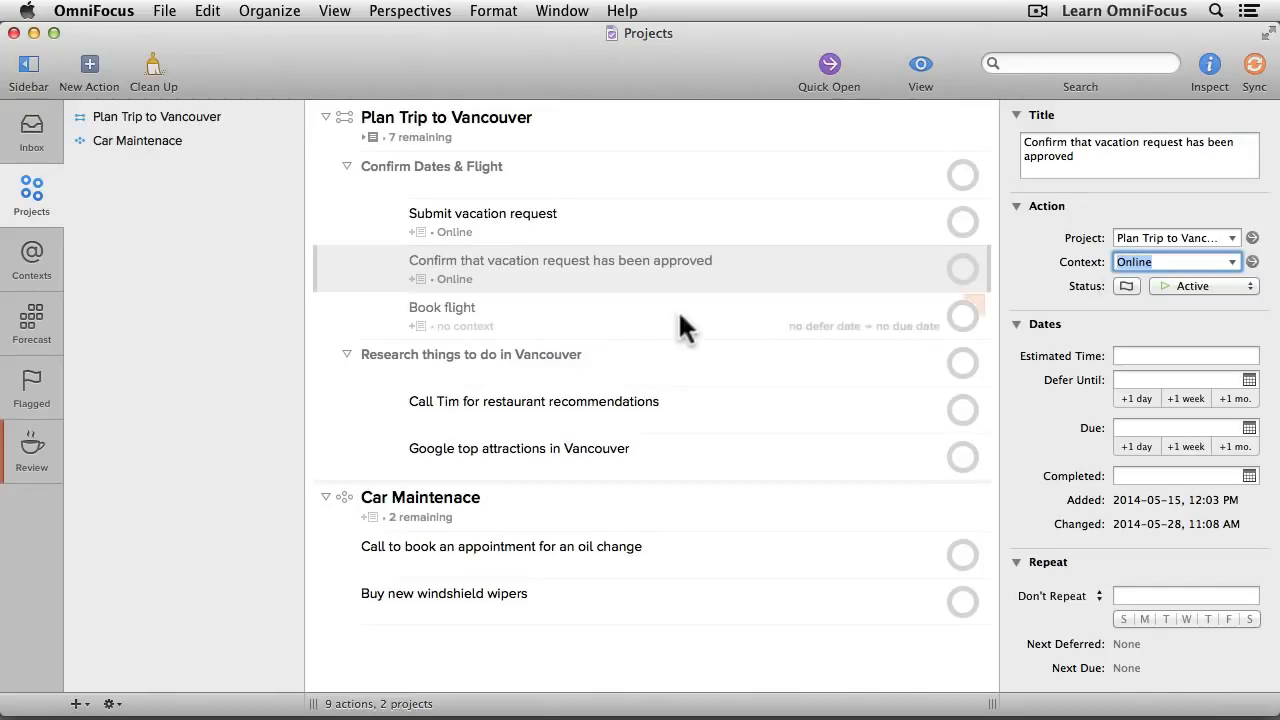
# Assign the Mac : Online context to the "Book flight" action
pyautogui.click(605, 306)
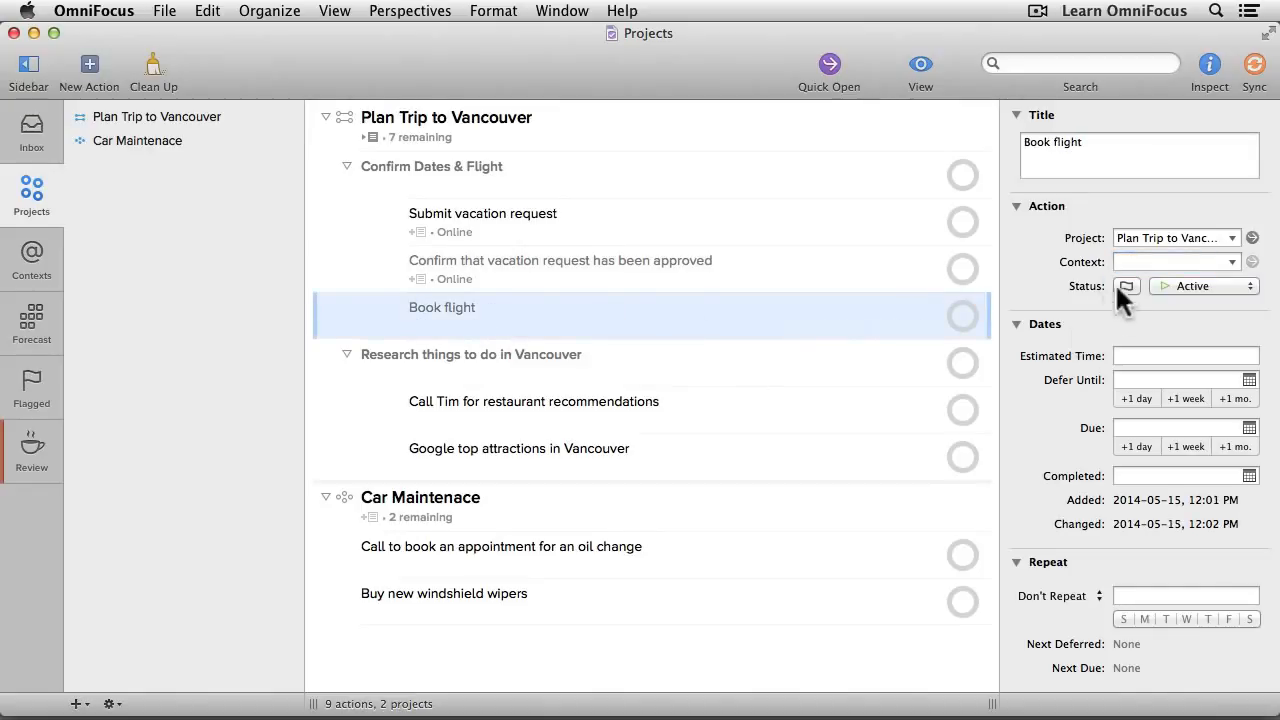
pyautogui.click(1135, 255)
pyautogui.write('onl')
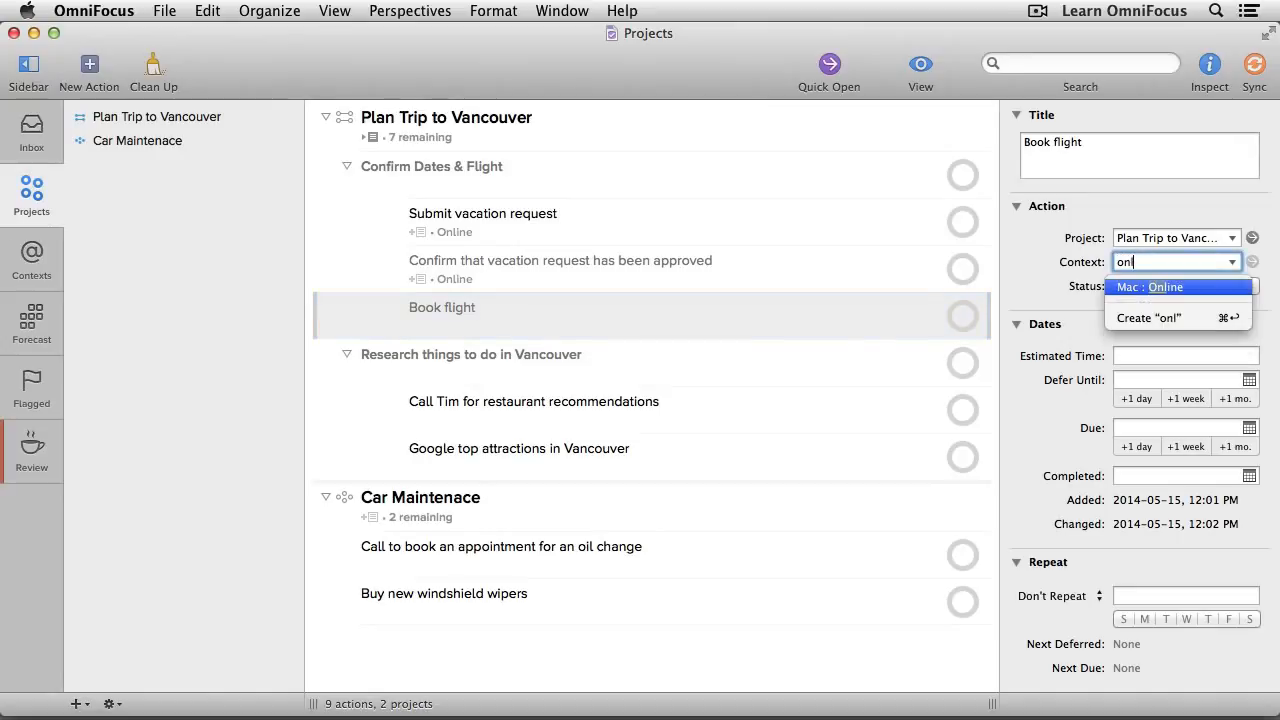
pyautogui.press('Return')
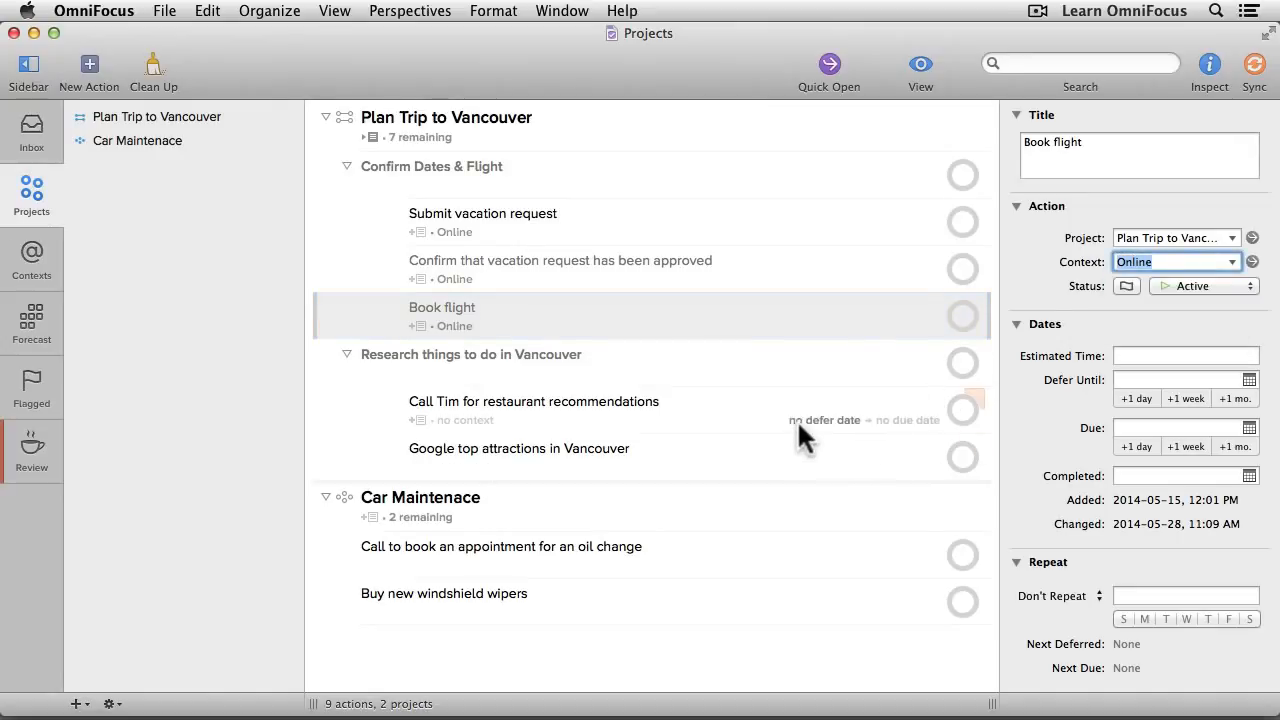
# Create a new Phone context and assign it to the call for restaurant recommendations in the Vancouver research group
pyautogui.click(767, 392)
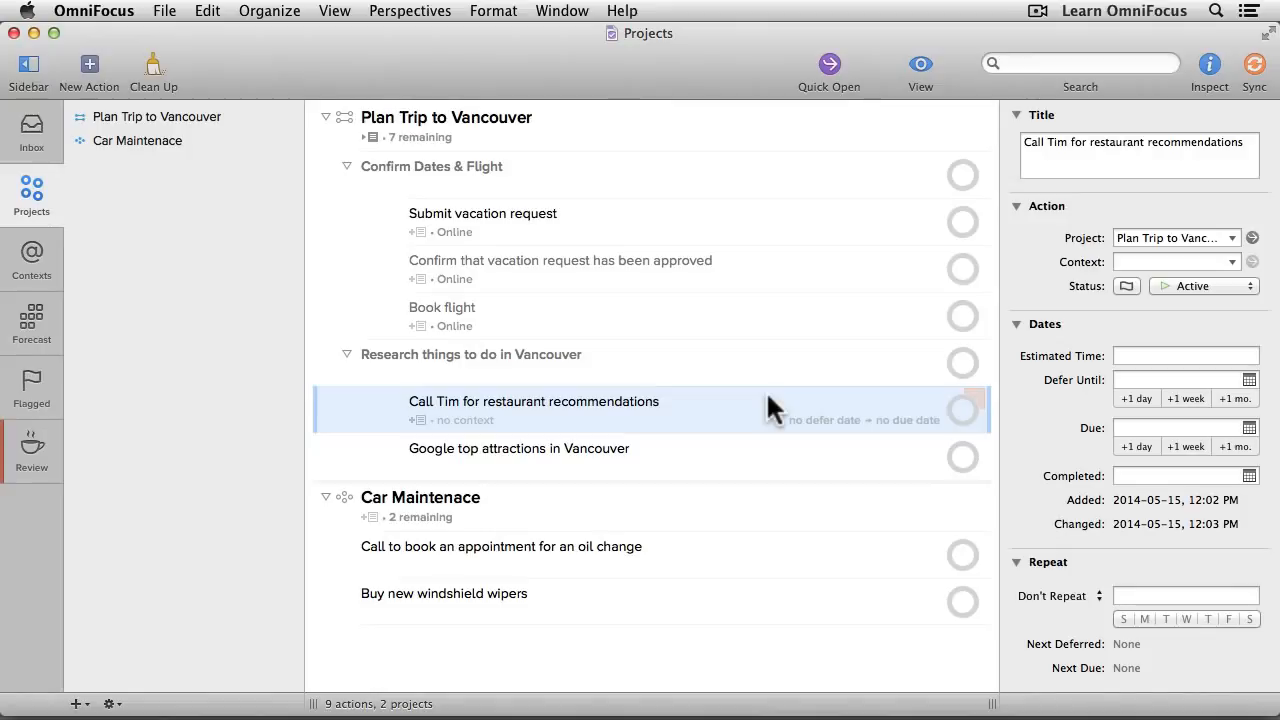
pyautogui.click(1139, 255)
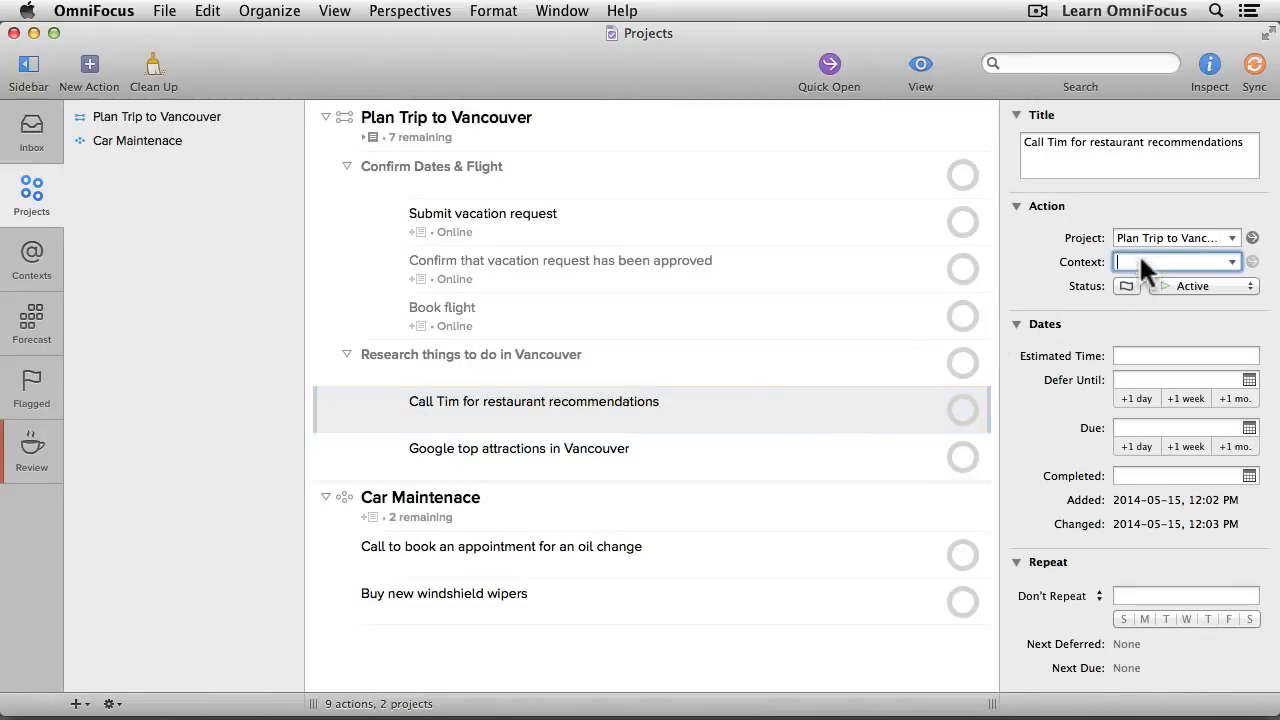
pyautogui.write('Phone')
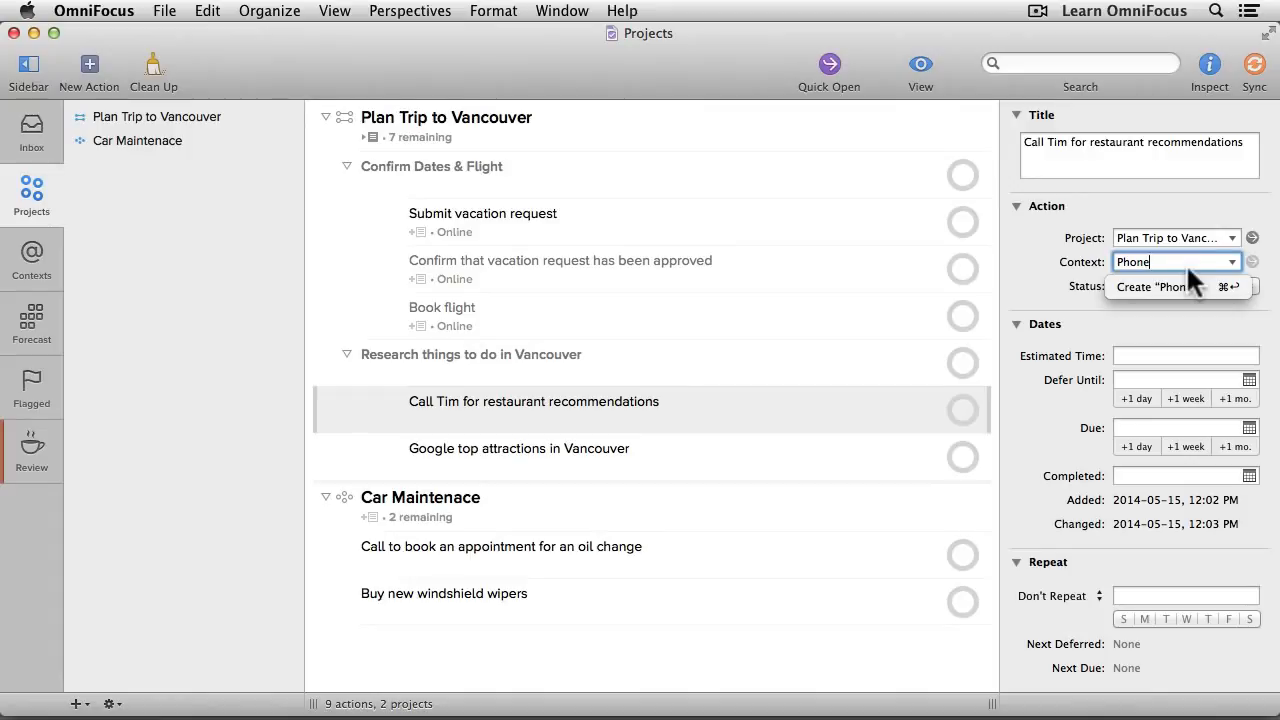
pyautogui.press('Return')
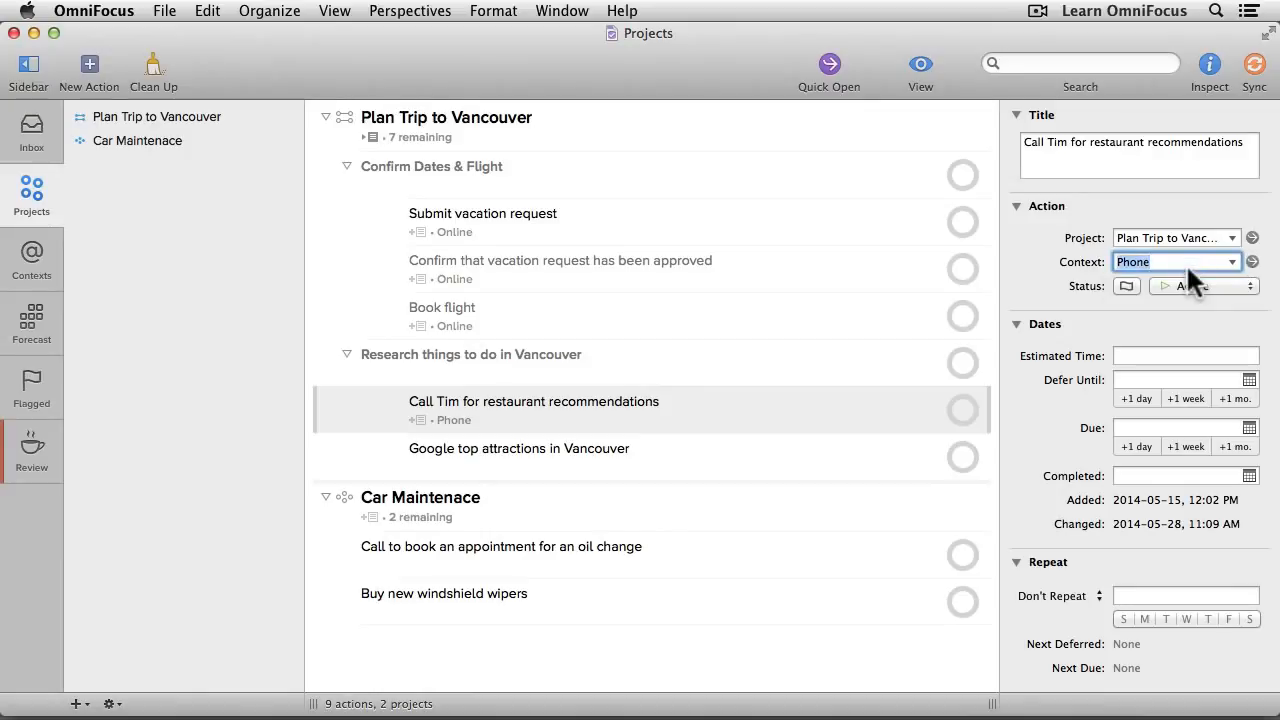
# Assign the Mac : Online context to the "Google top attractions in Vancouver" action
pyautogui.click(475, 441)
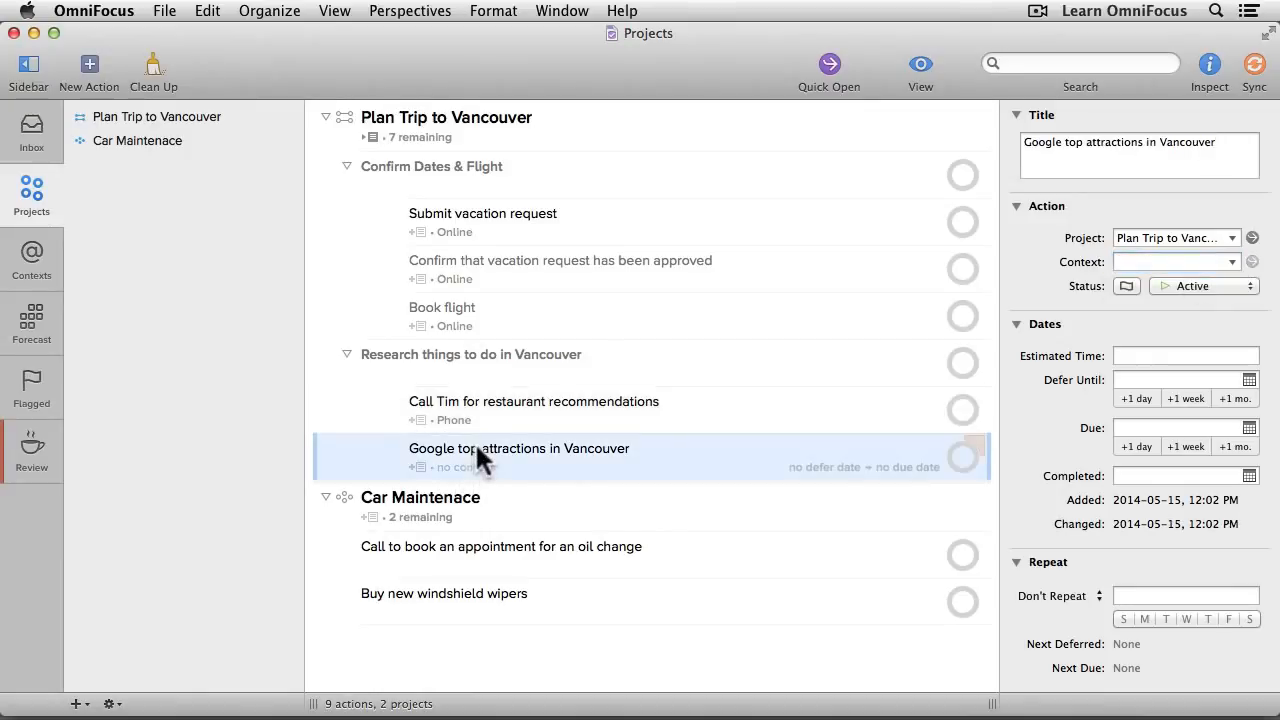
pyautogui.click(444, 466)
pyautogui.write('onlin')
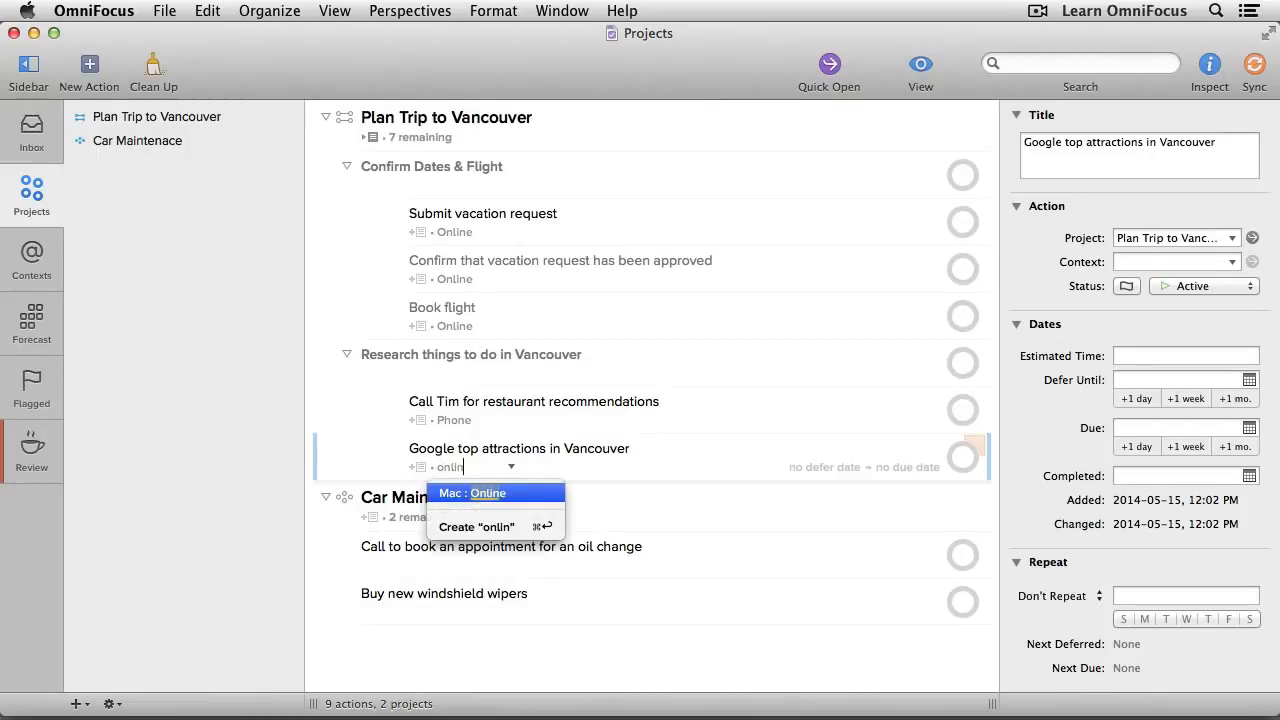
pyautogui.press('Return')
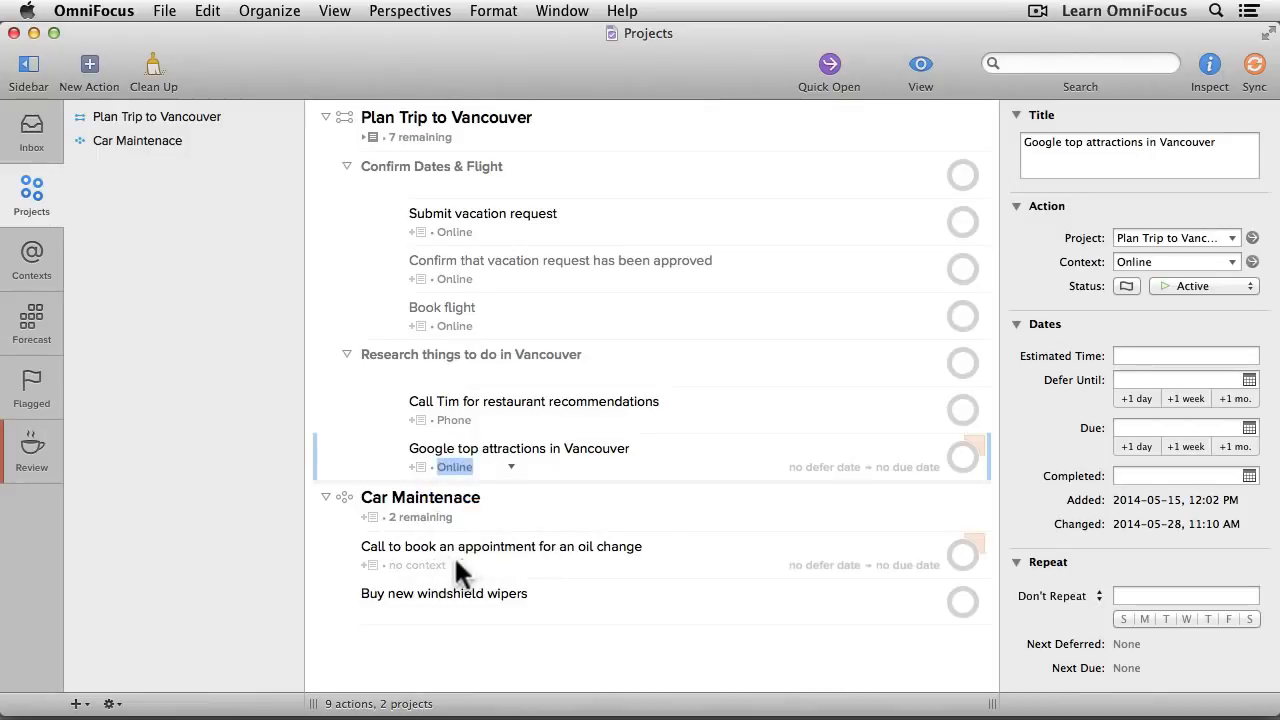
# Assign the Phone context to the "Call to book an appointment for an oil change" action
pyautogui.click(408, 555)
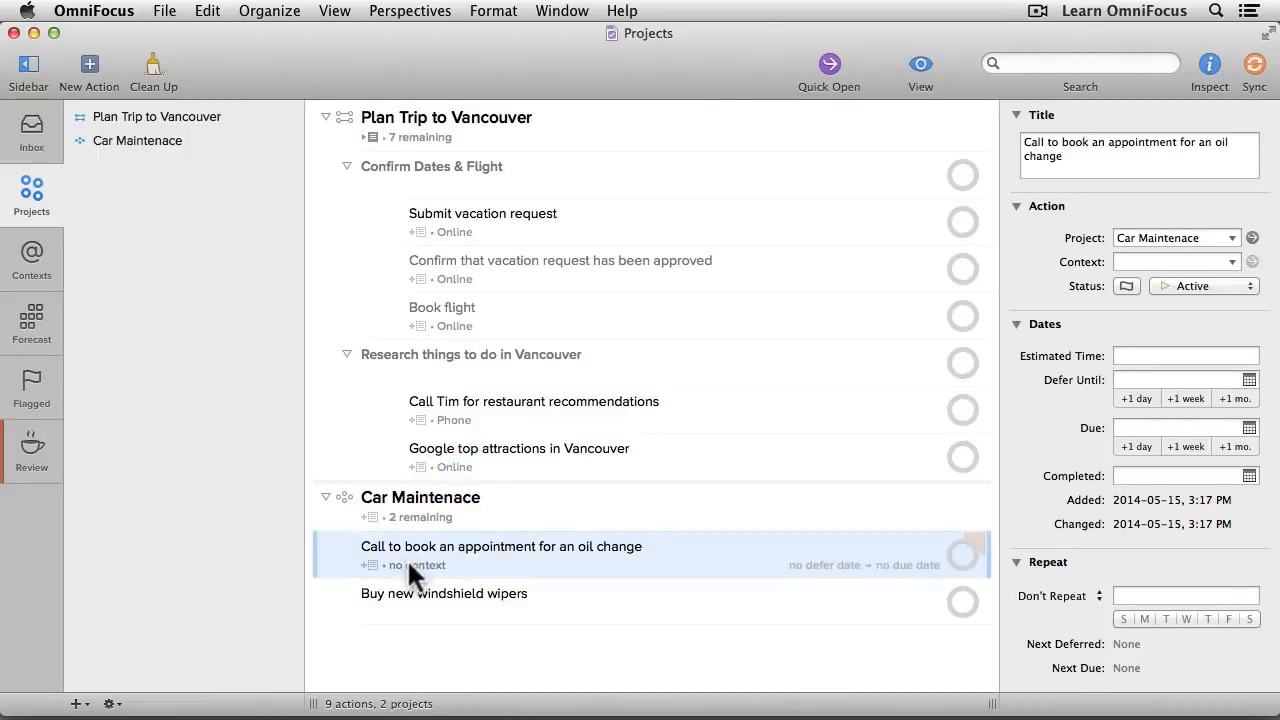
pyautogui.click(407, 558)
pyautogui.write('Phno')
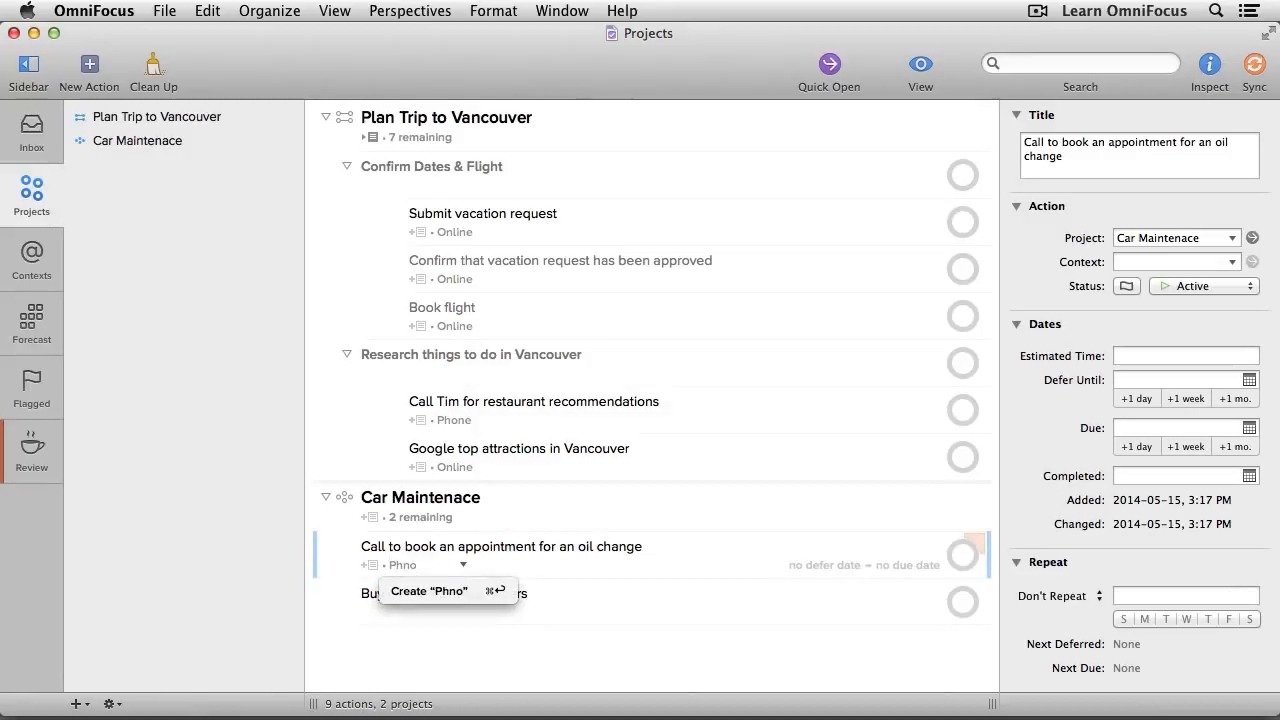
pyautogui.press('BackSpace')
pyautogui.press('BackSpace')
pyautogui.write('one')
pyautogui.press('Return')
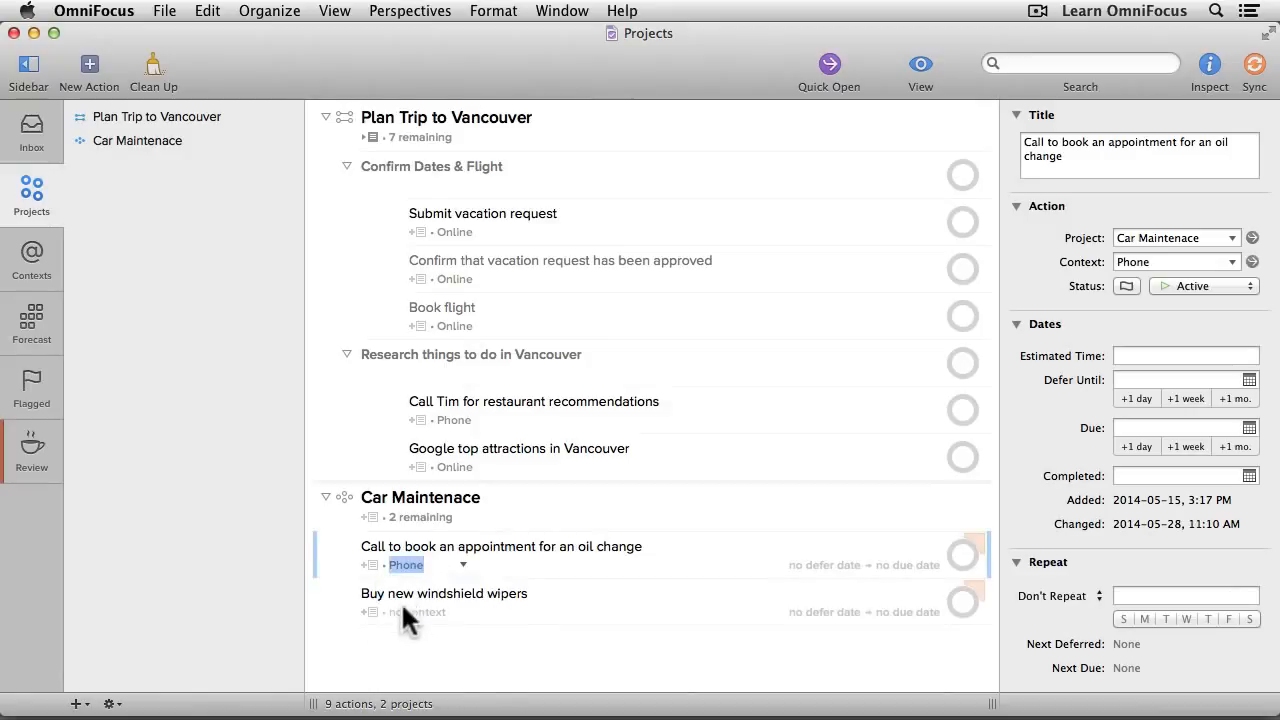
# Assign the Errands : Canadian Tire context to the "Buy new windshield wipers" action
pyautogui.click(396, 607)
pyautogui.click(396, 607)
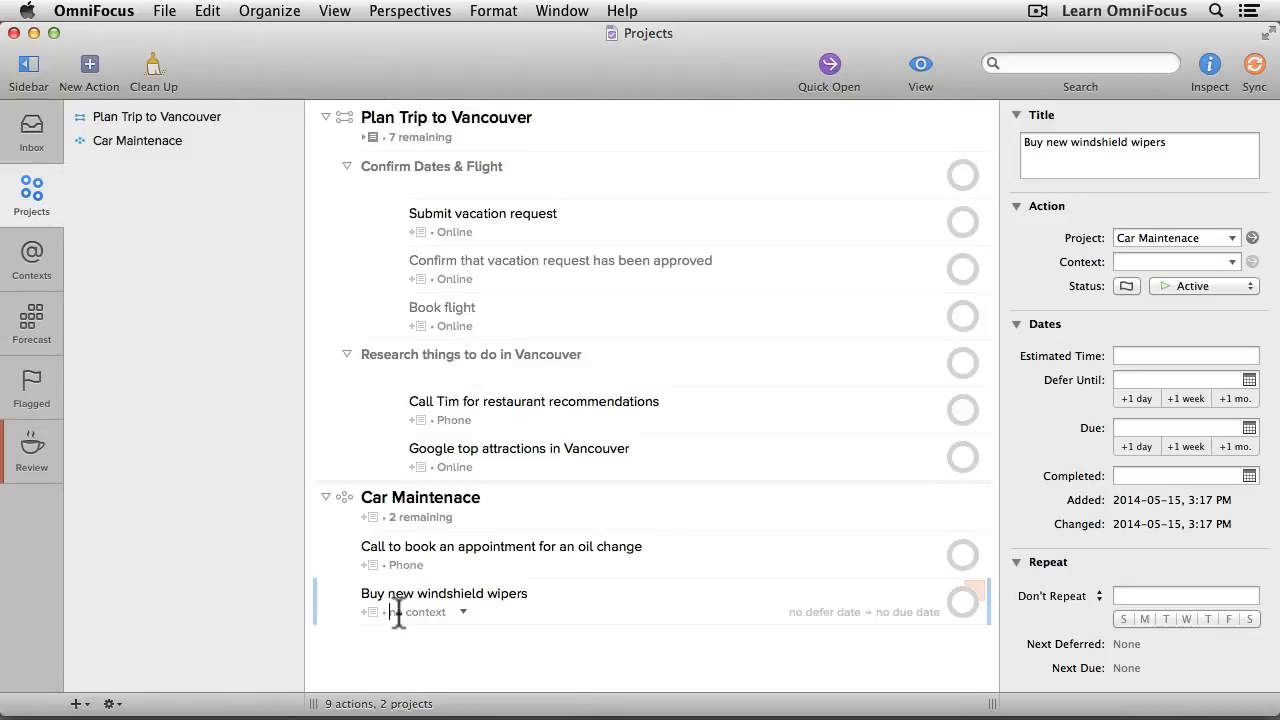
pyautogui.write('Cana')
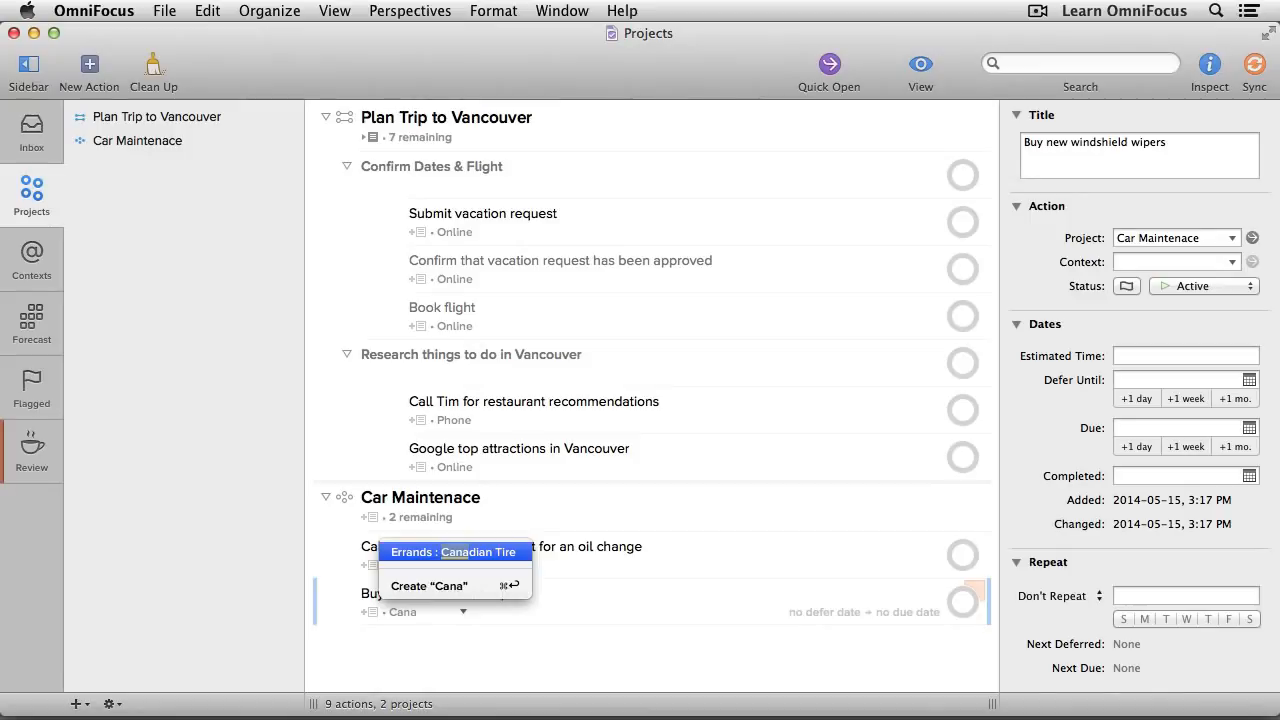
pyautogui.press('Return')
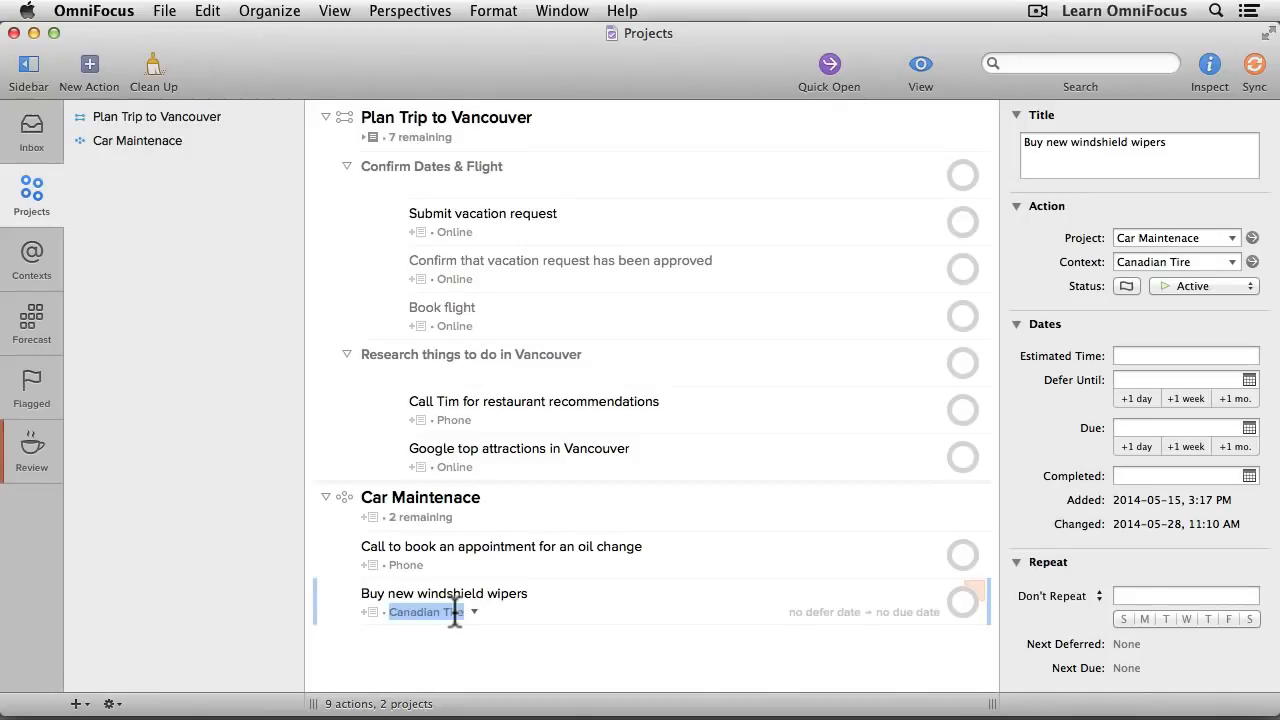
pyautogui.press('Return')
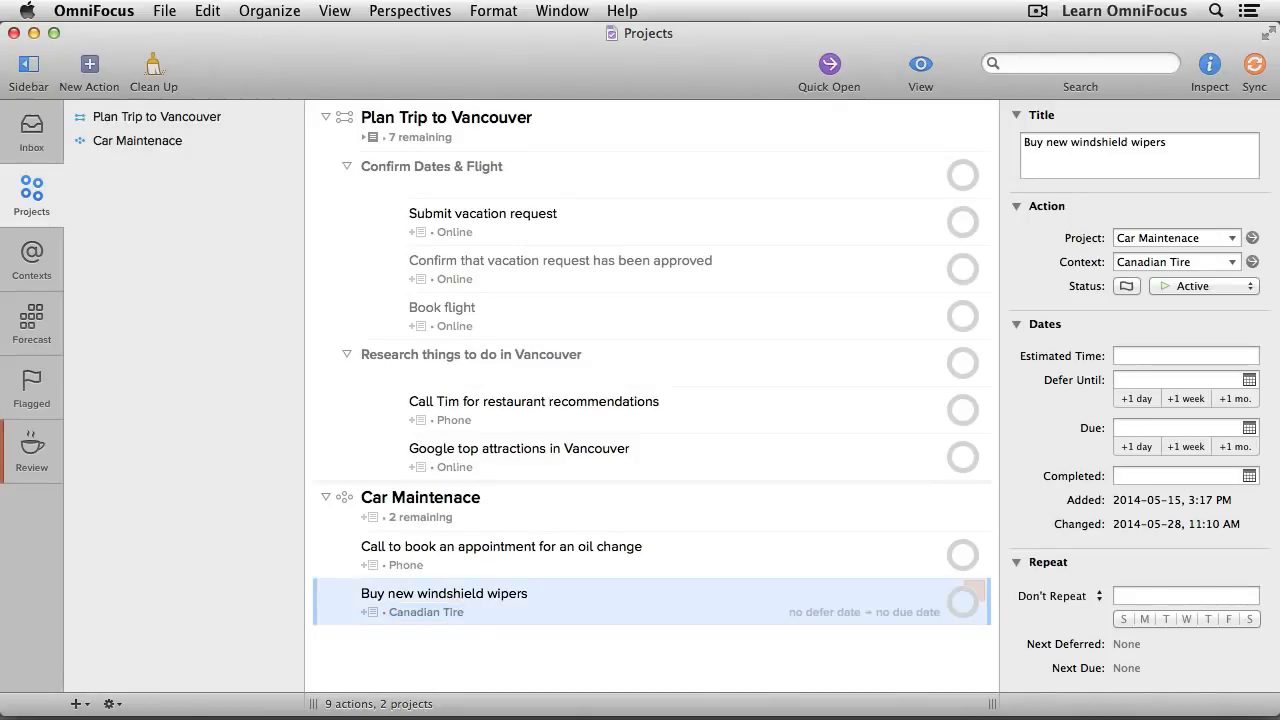
# Add a "Canadian Tire - Touch up paint" action to the car maintenance project and assign it the Waiting context
pyautogui.press('Return')
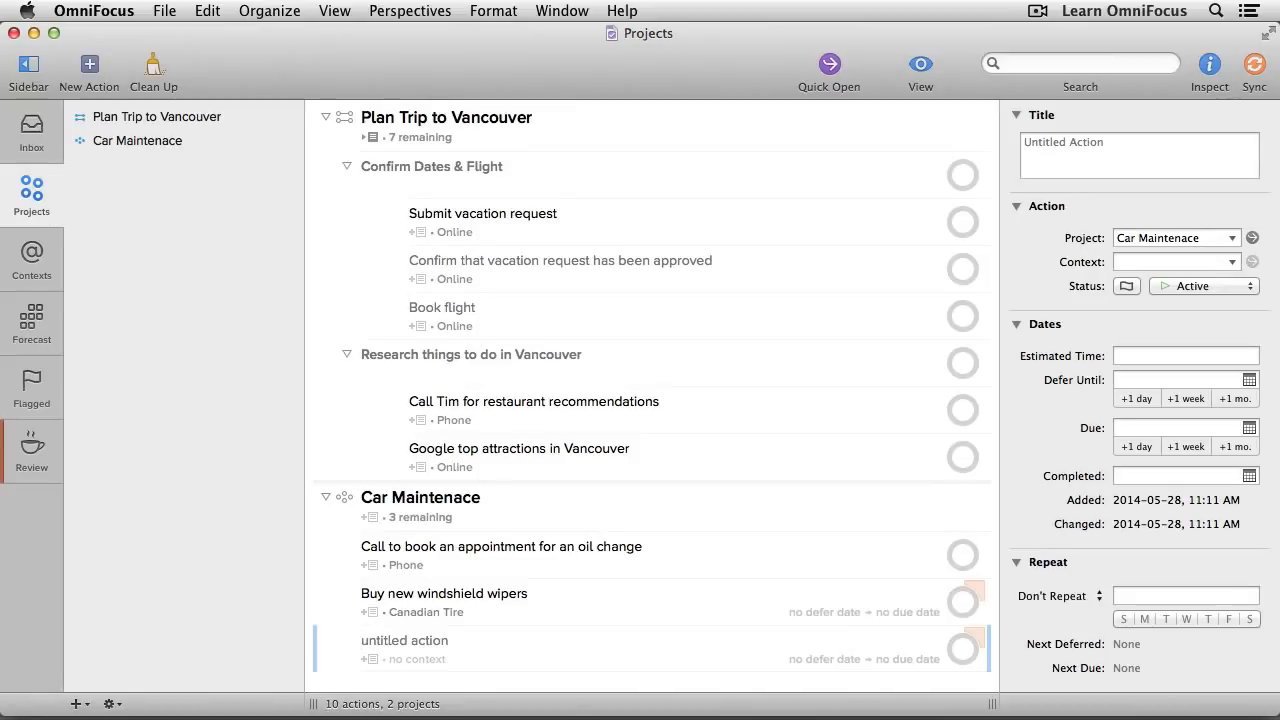
pyautogui.write('Canadian Tire - Tou')
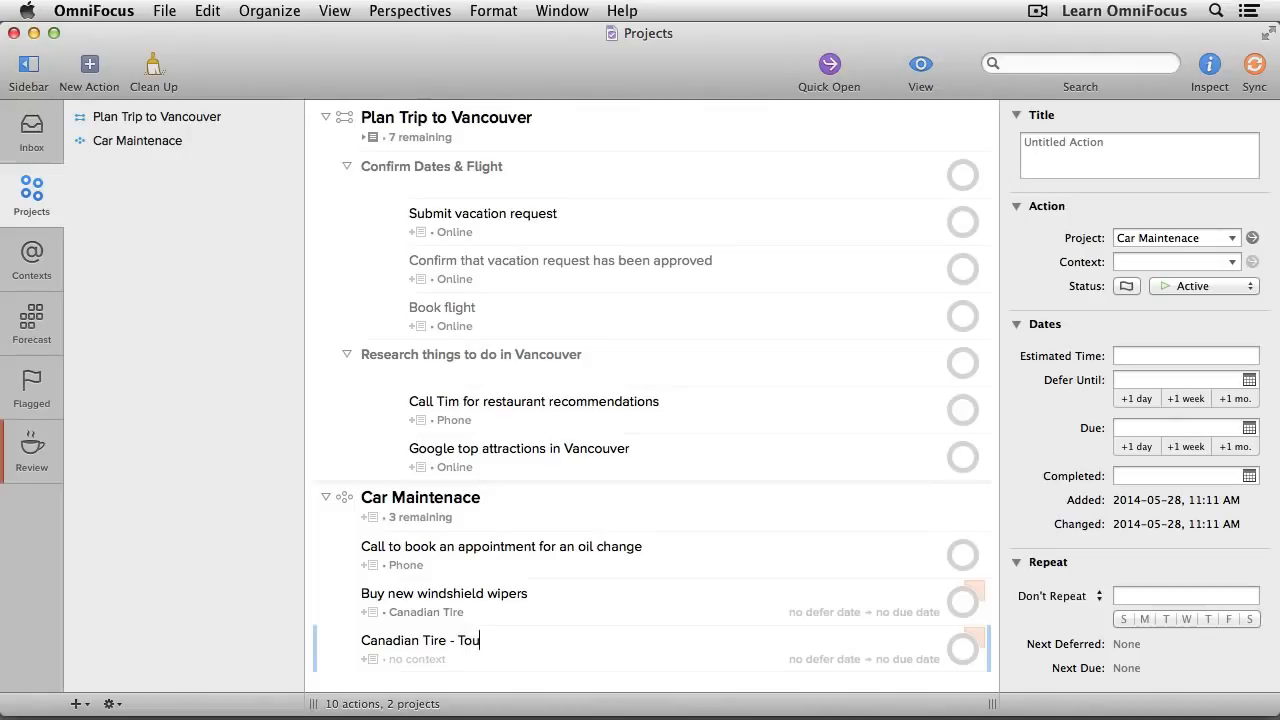
pyautogui.write('ch up pain')
pyautogui.write('t')
pyautogui.press('Tab')
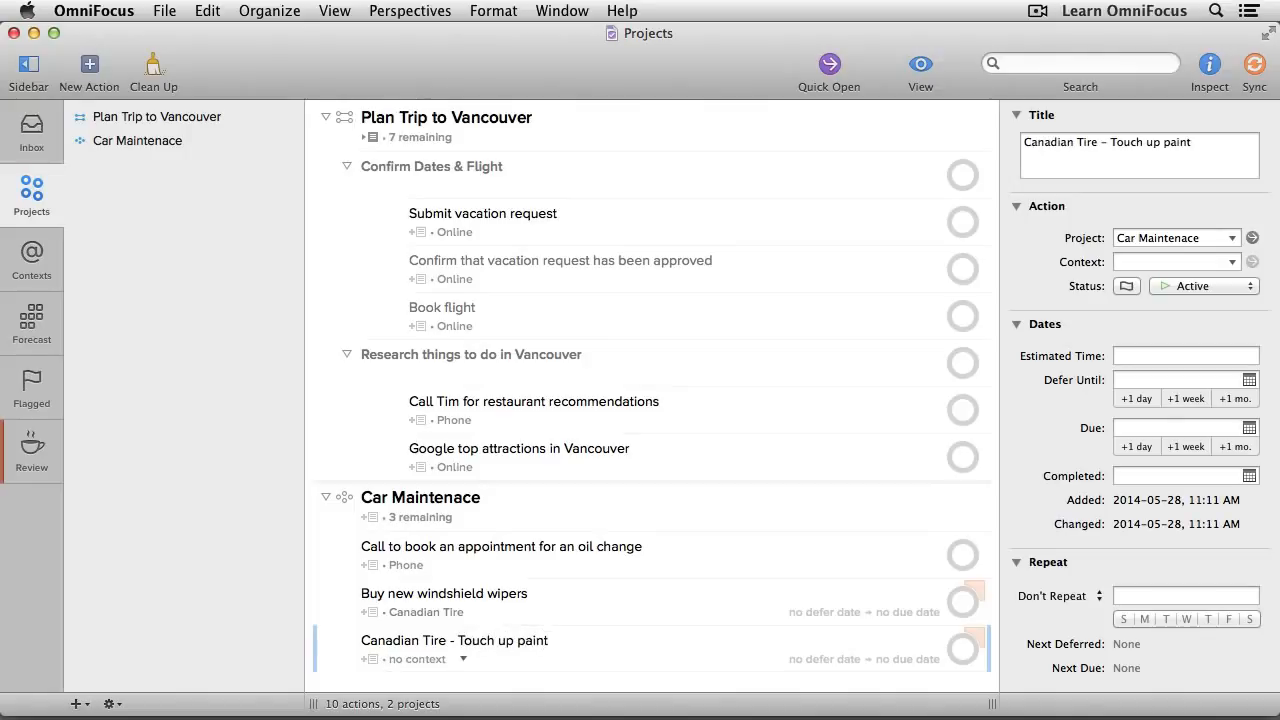
pyautogui.write('waiting')
pyautogui.press('Return')
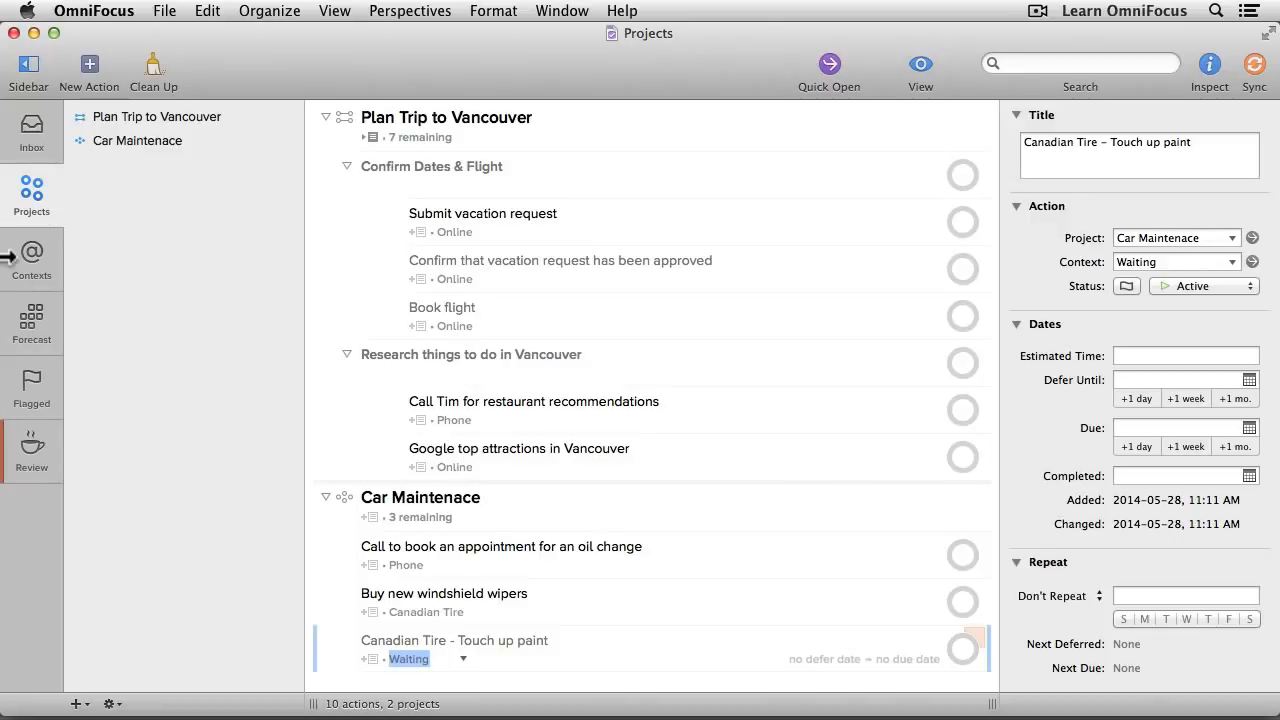
# Switch to the Contexts perspective and review the actions listed under the Mac and Phone contexts
pyautogui.click(39, 256)
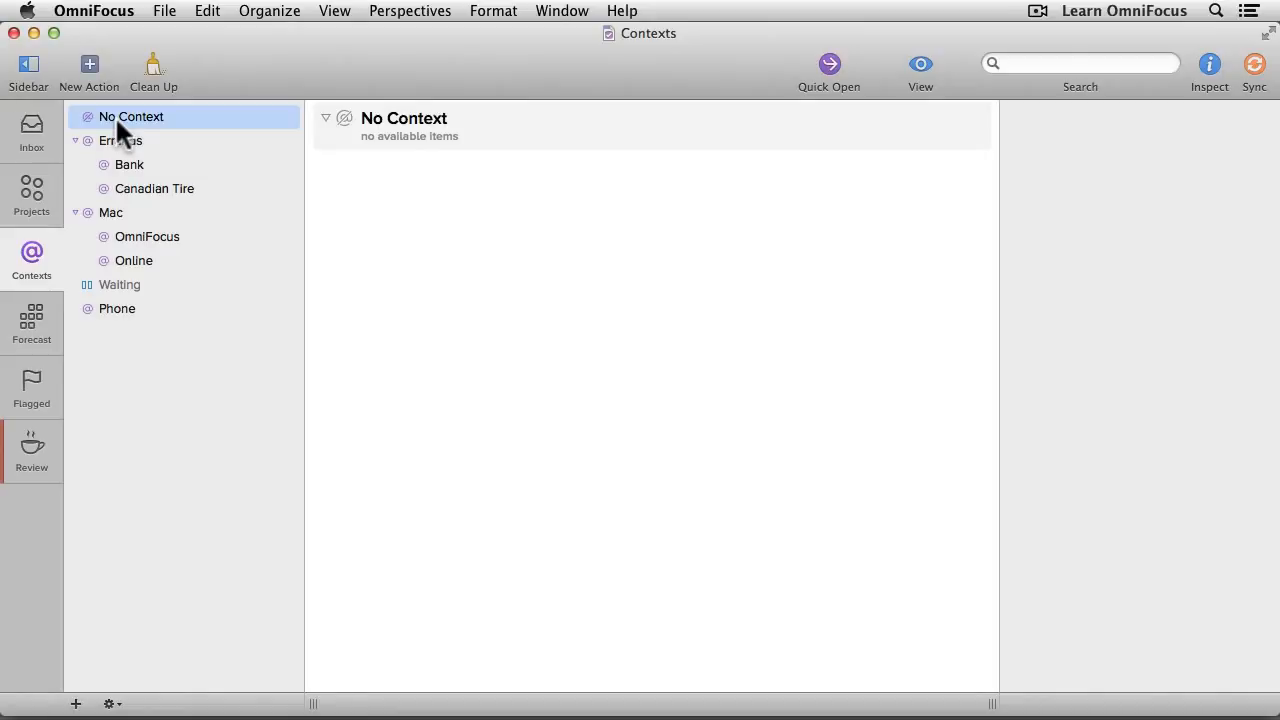
pyautogui.click(120, 215)
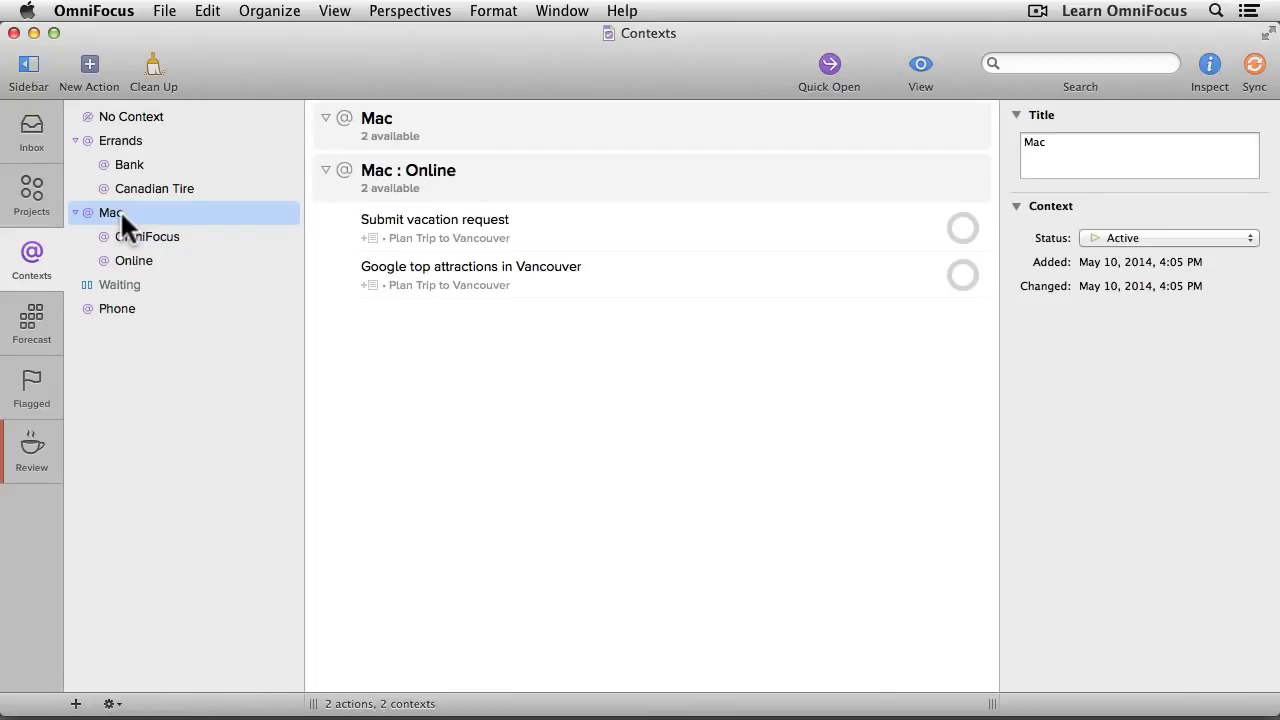
pyautogui.click(133, 318)
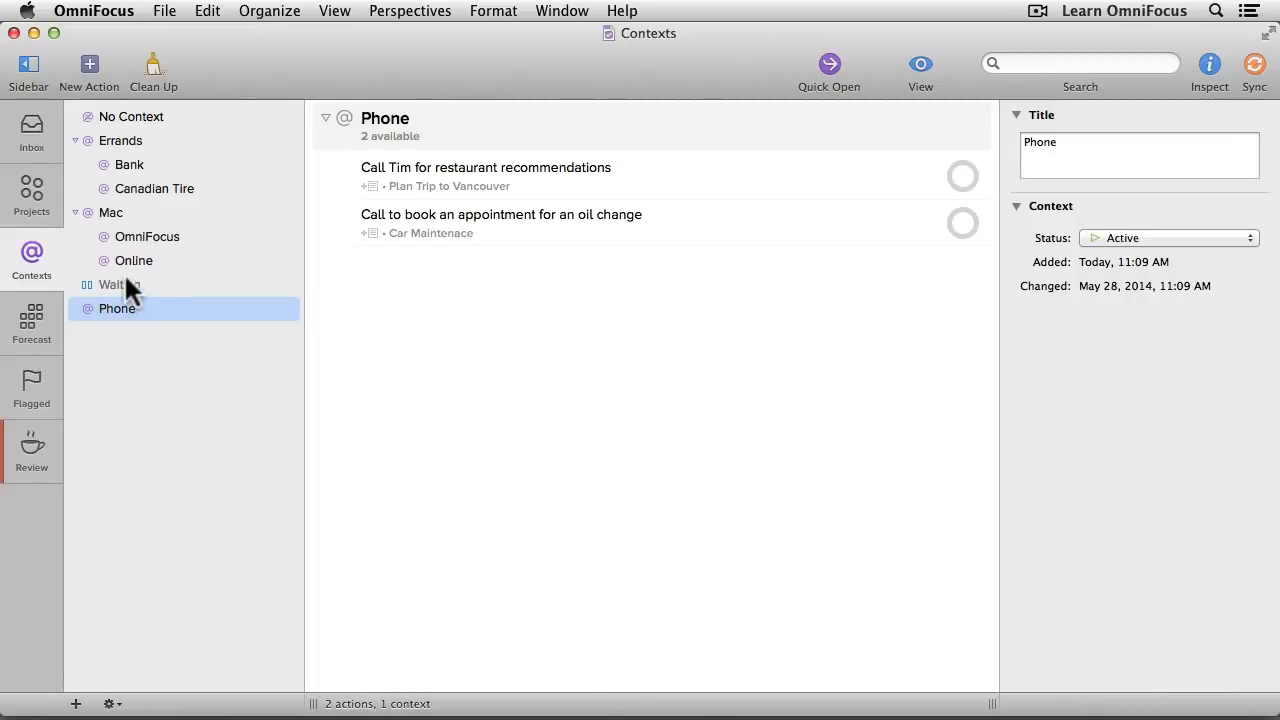
# Open the Waiting context, set the Contexts perspective to show Remaining items, and expand the Waiting group
pyautogui.click(124, 274)
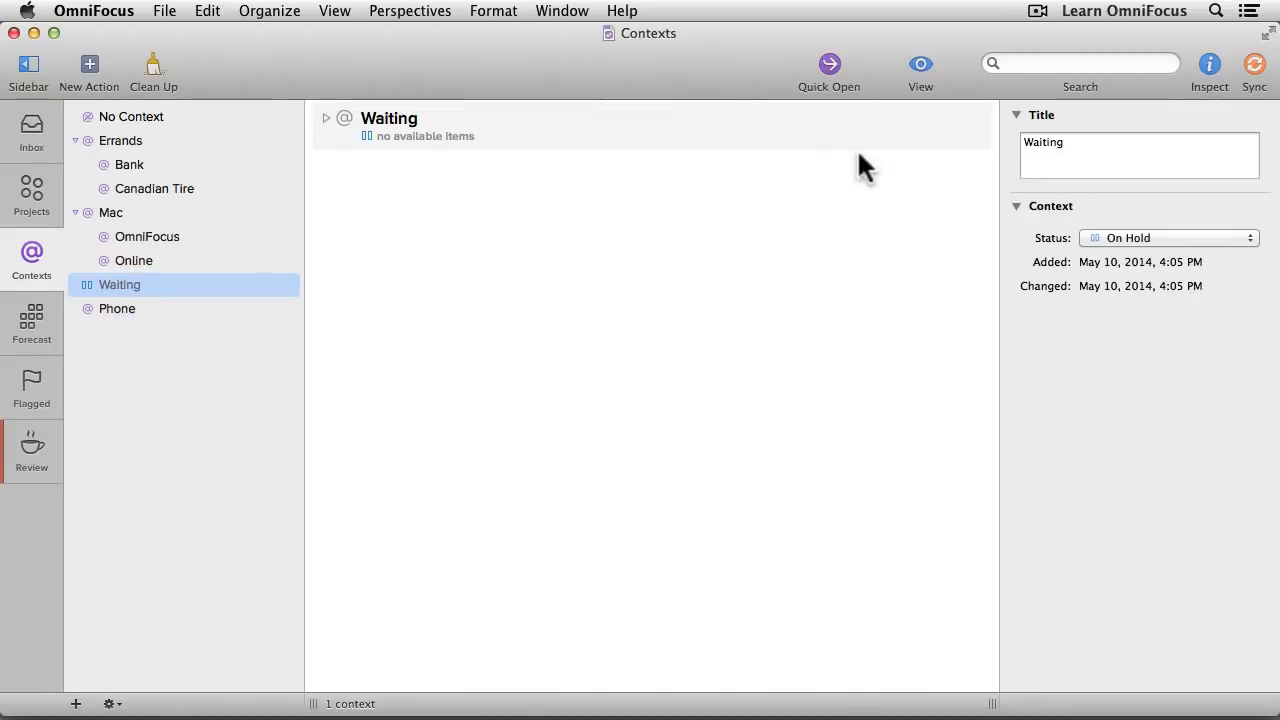
pyautogui.click(920, 75)
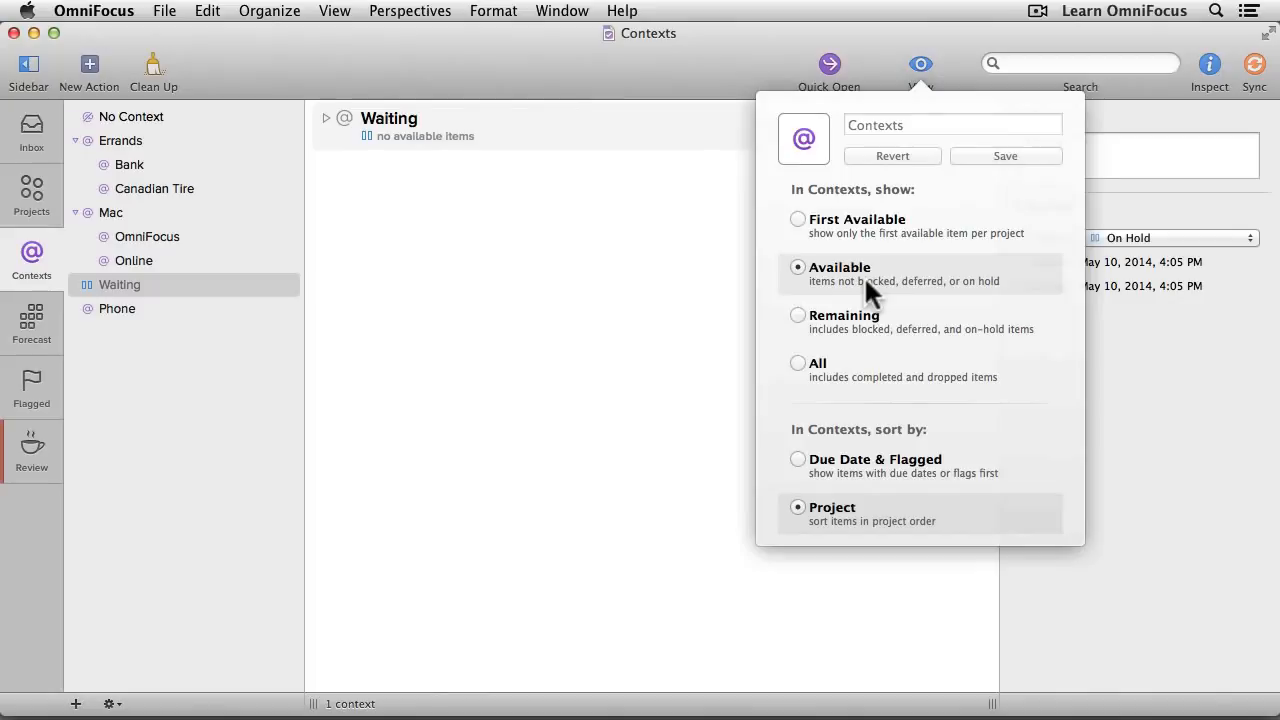
pyautogui.click(798, 316)
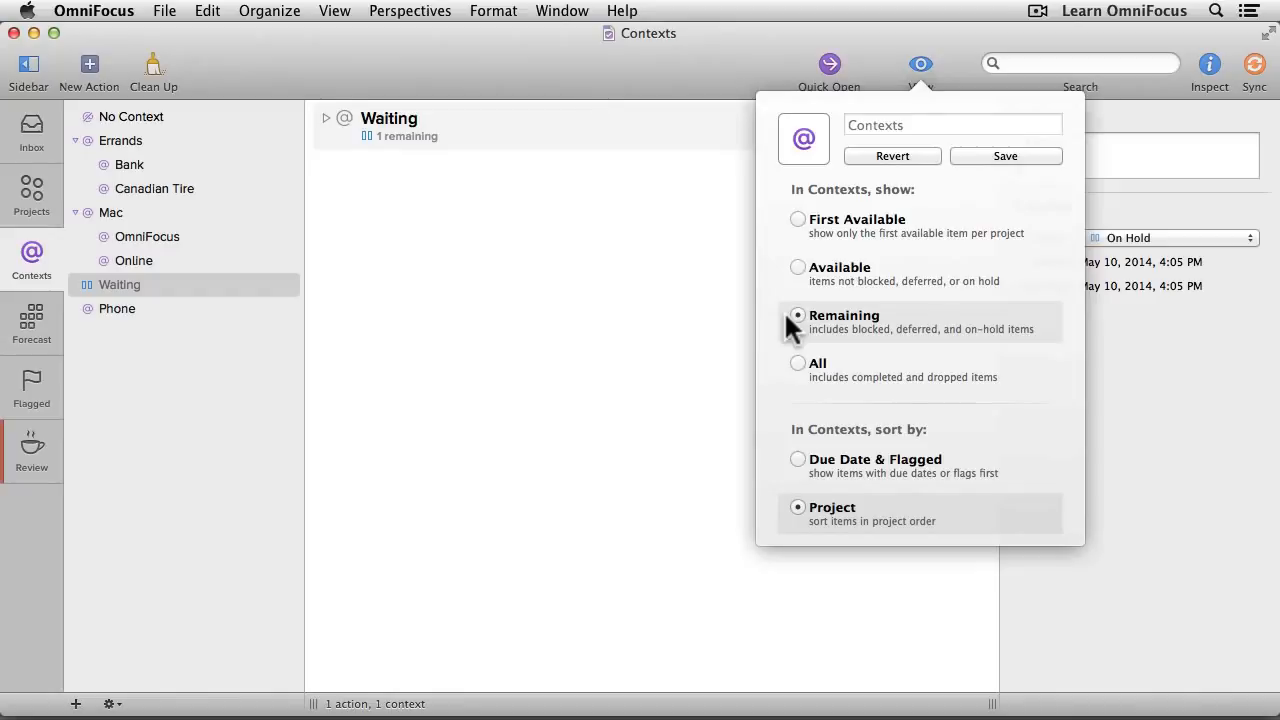
pyautogui.click(634, 335)
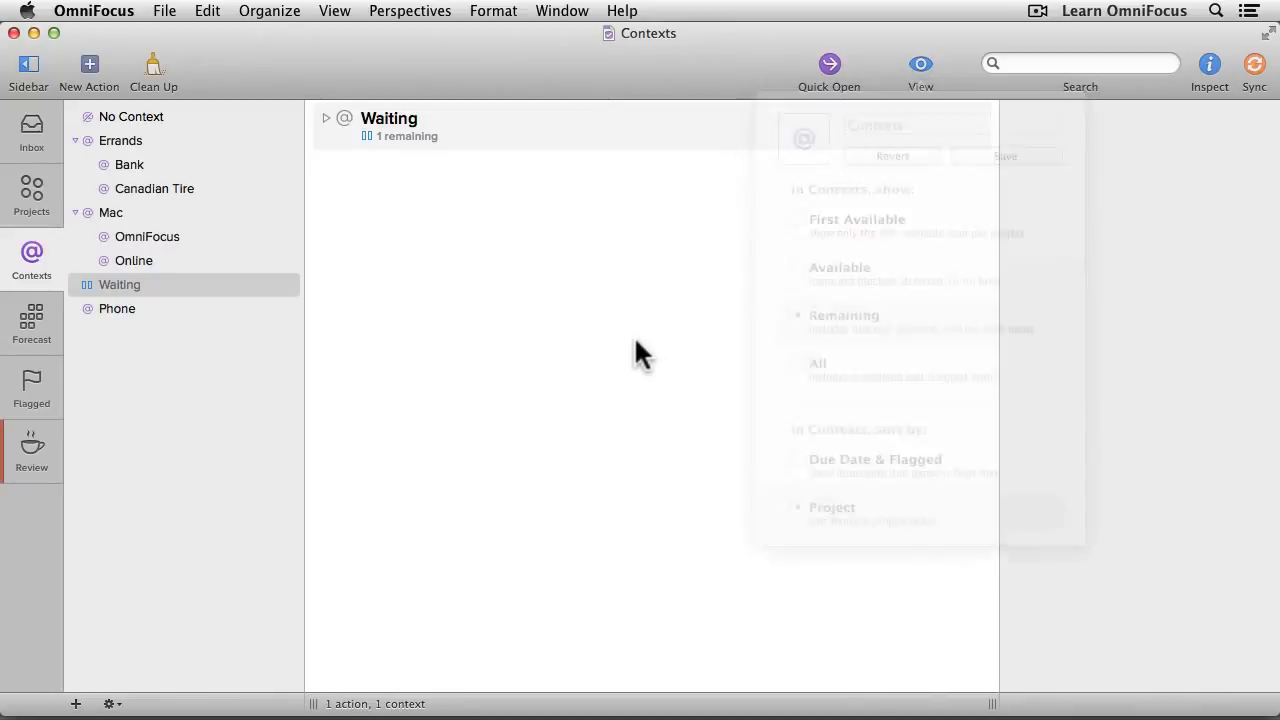
pyautogui.click(324, 118)
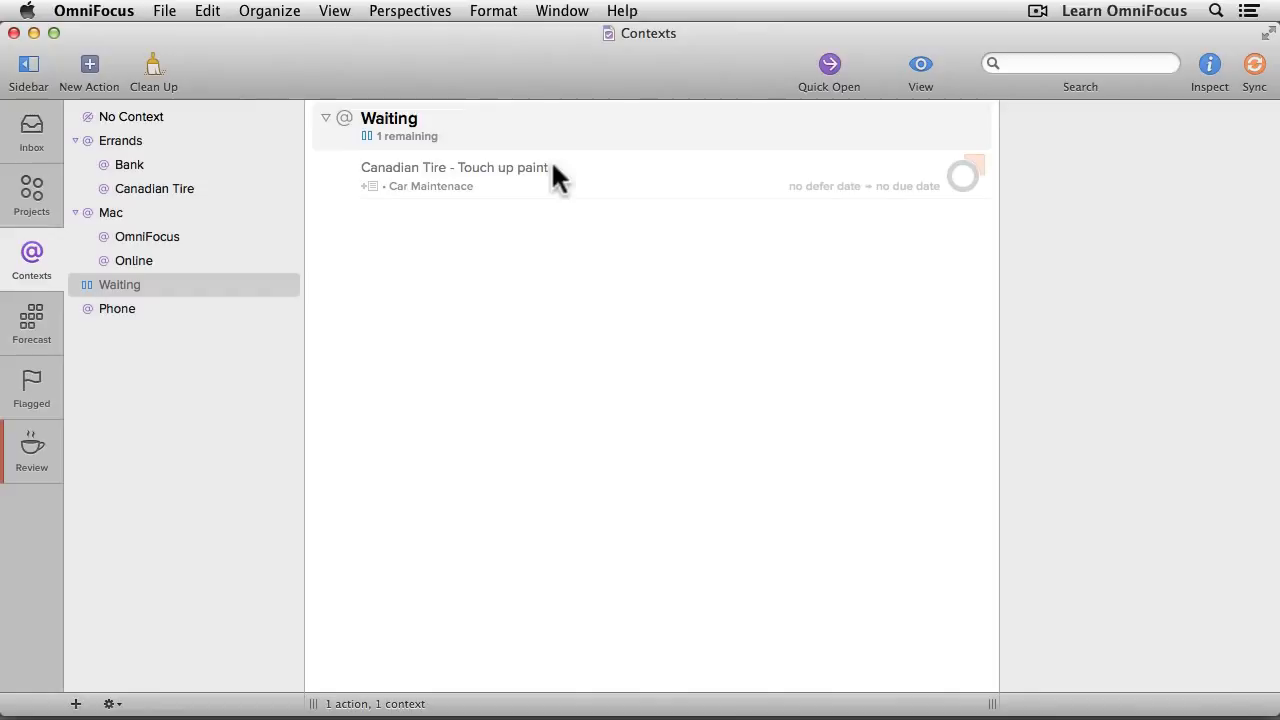
pyautogui.click(922, 64)
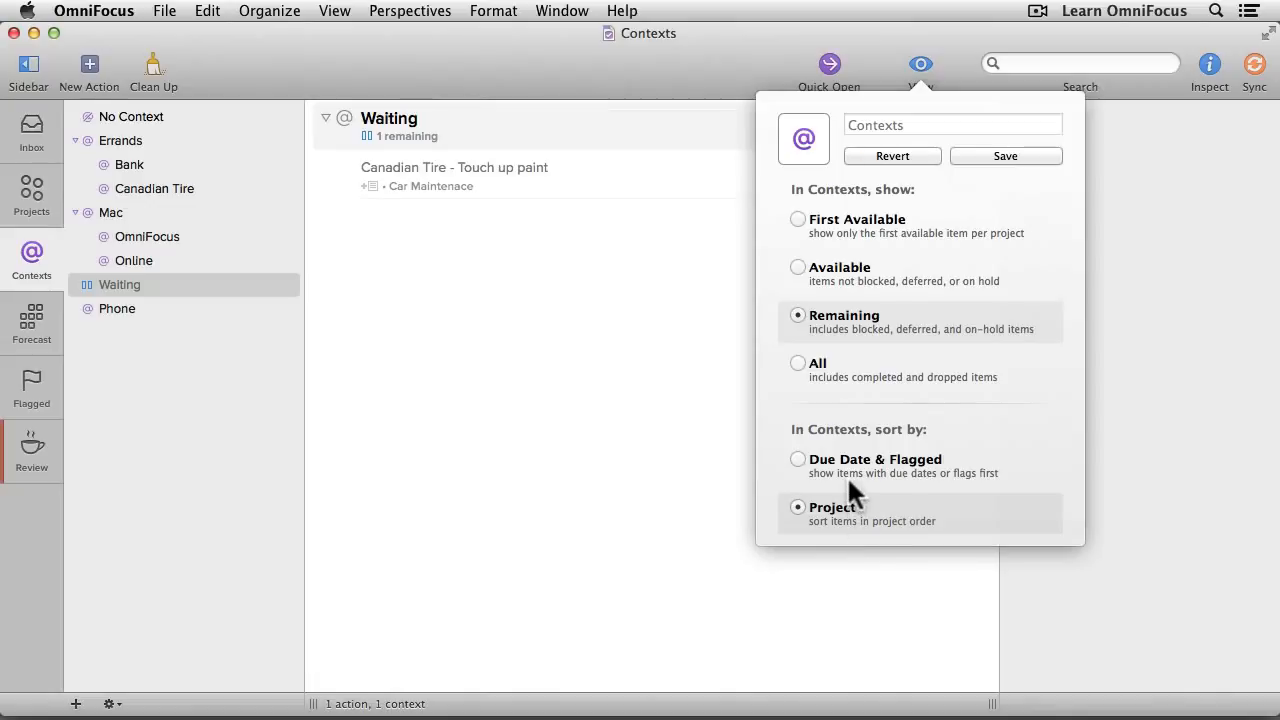
pyautogui.click(658, 438)
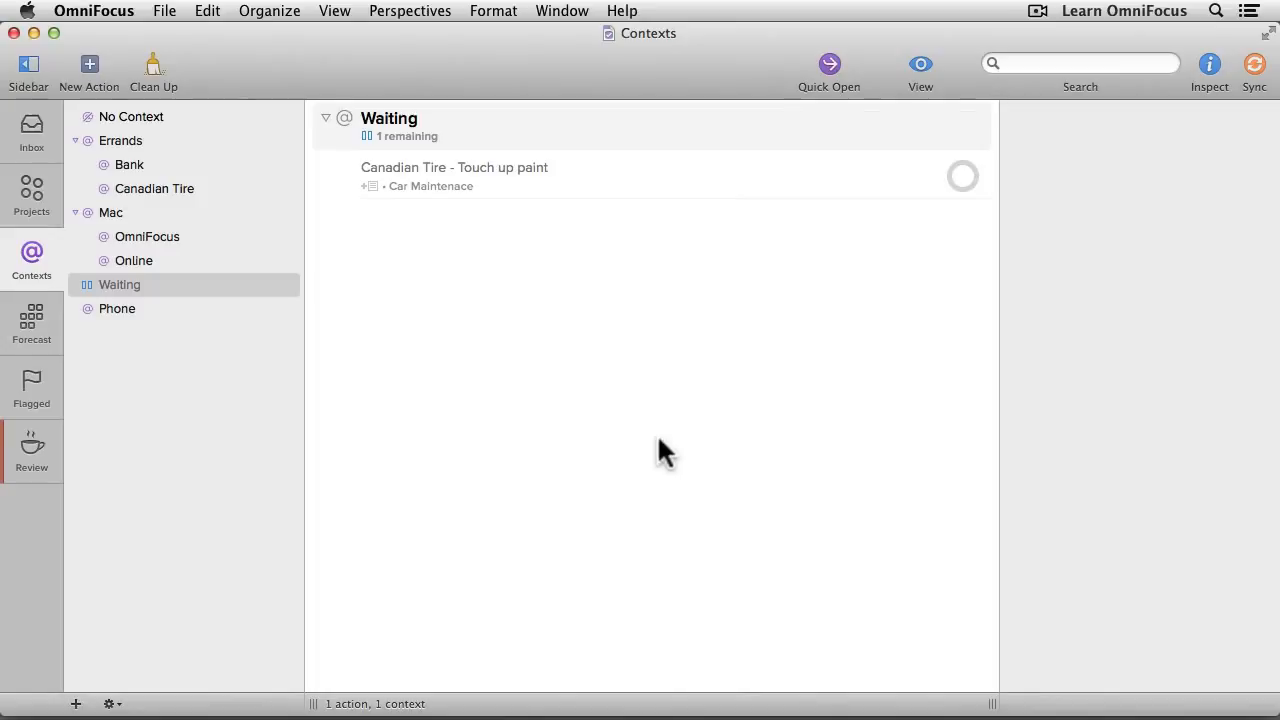